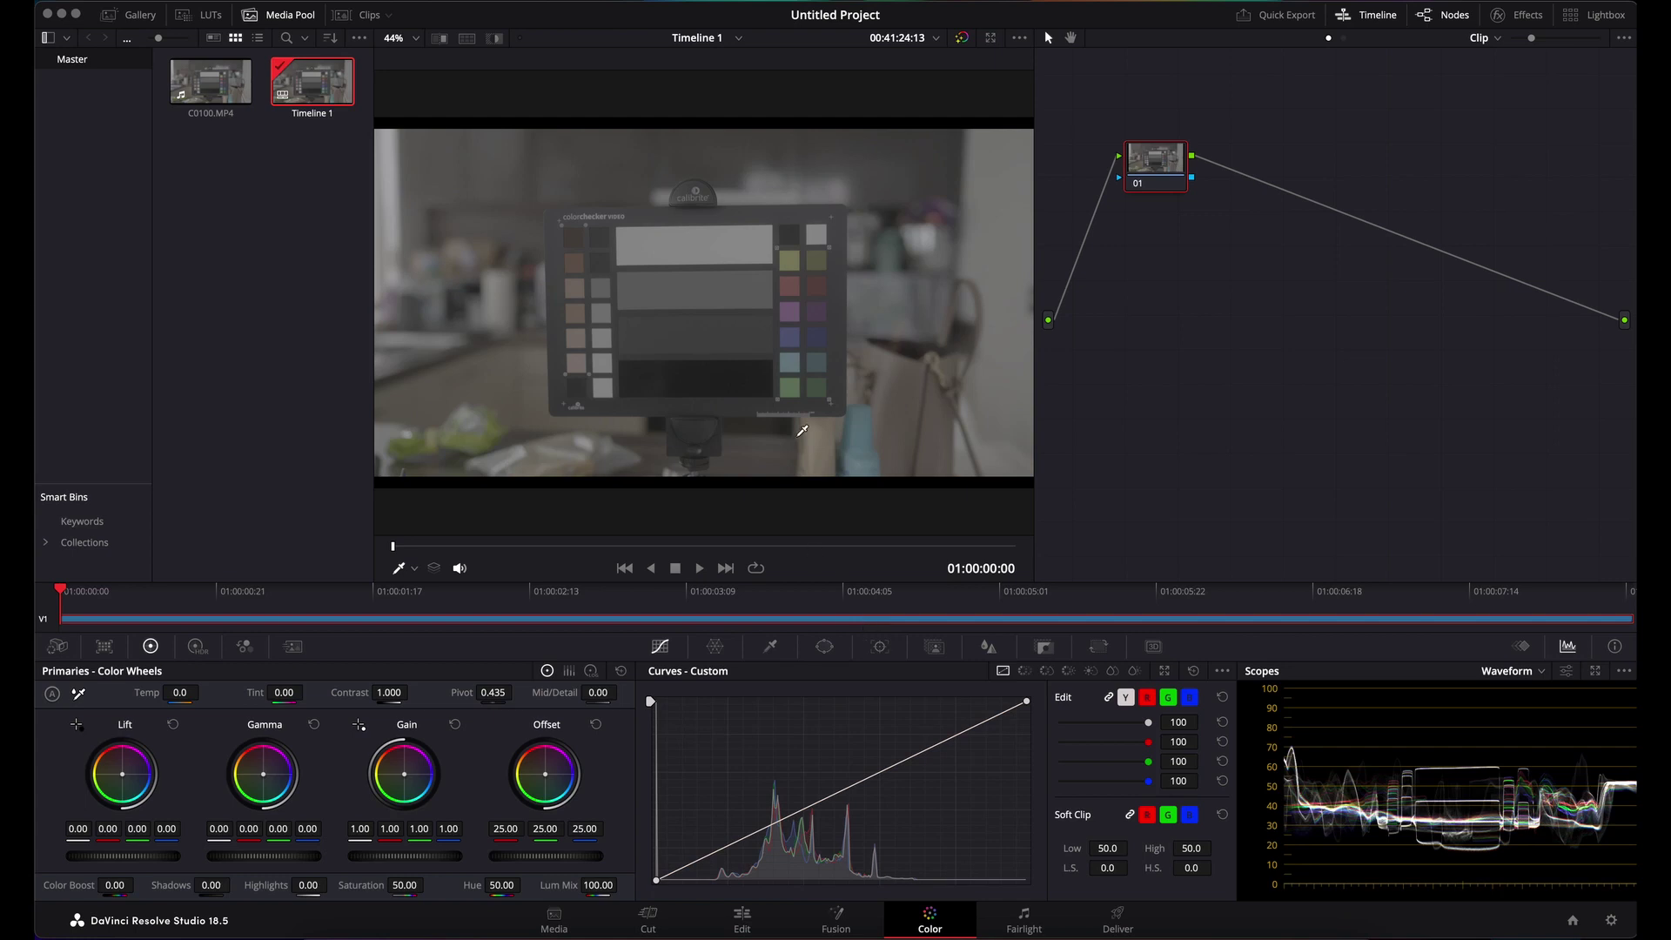
# - Return the viewer to 44% zoom and place node 01 at the left-centre of the node graph
pyautogui.scroll(-2, 662, 330)
pyautogui.scroll(-1, 610, 261)
pyautogui.scroll(1, 485, 123)
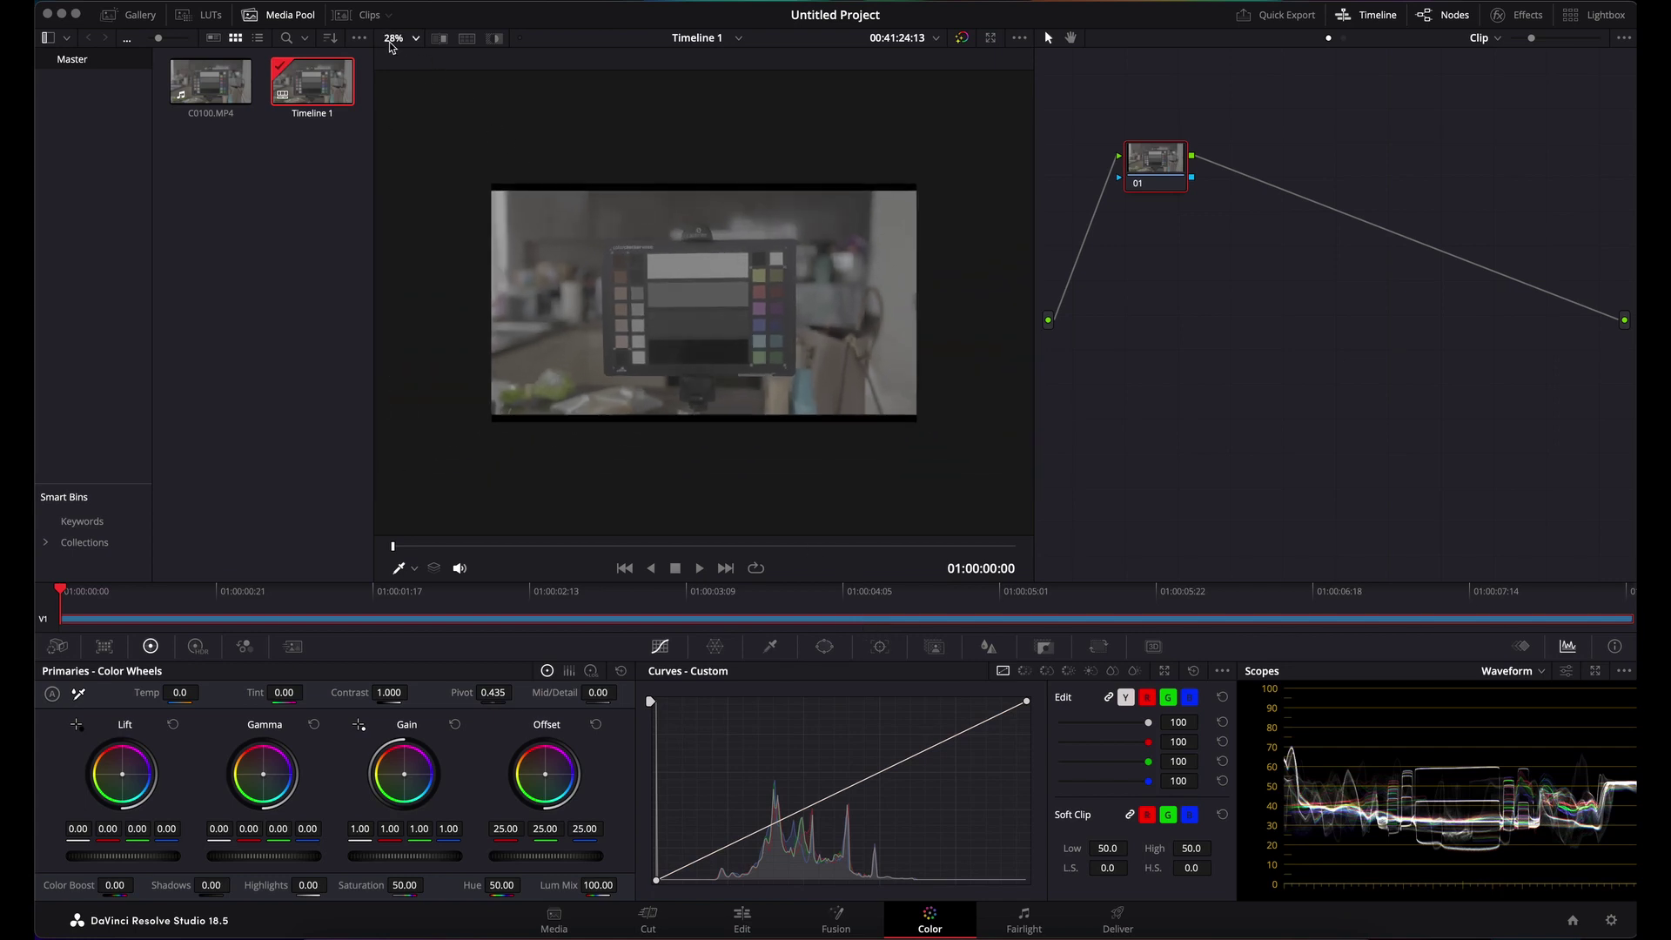
pyautogui.click(393, 37)
pyautogui.click(499, 185)
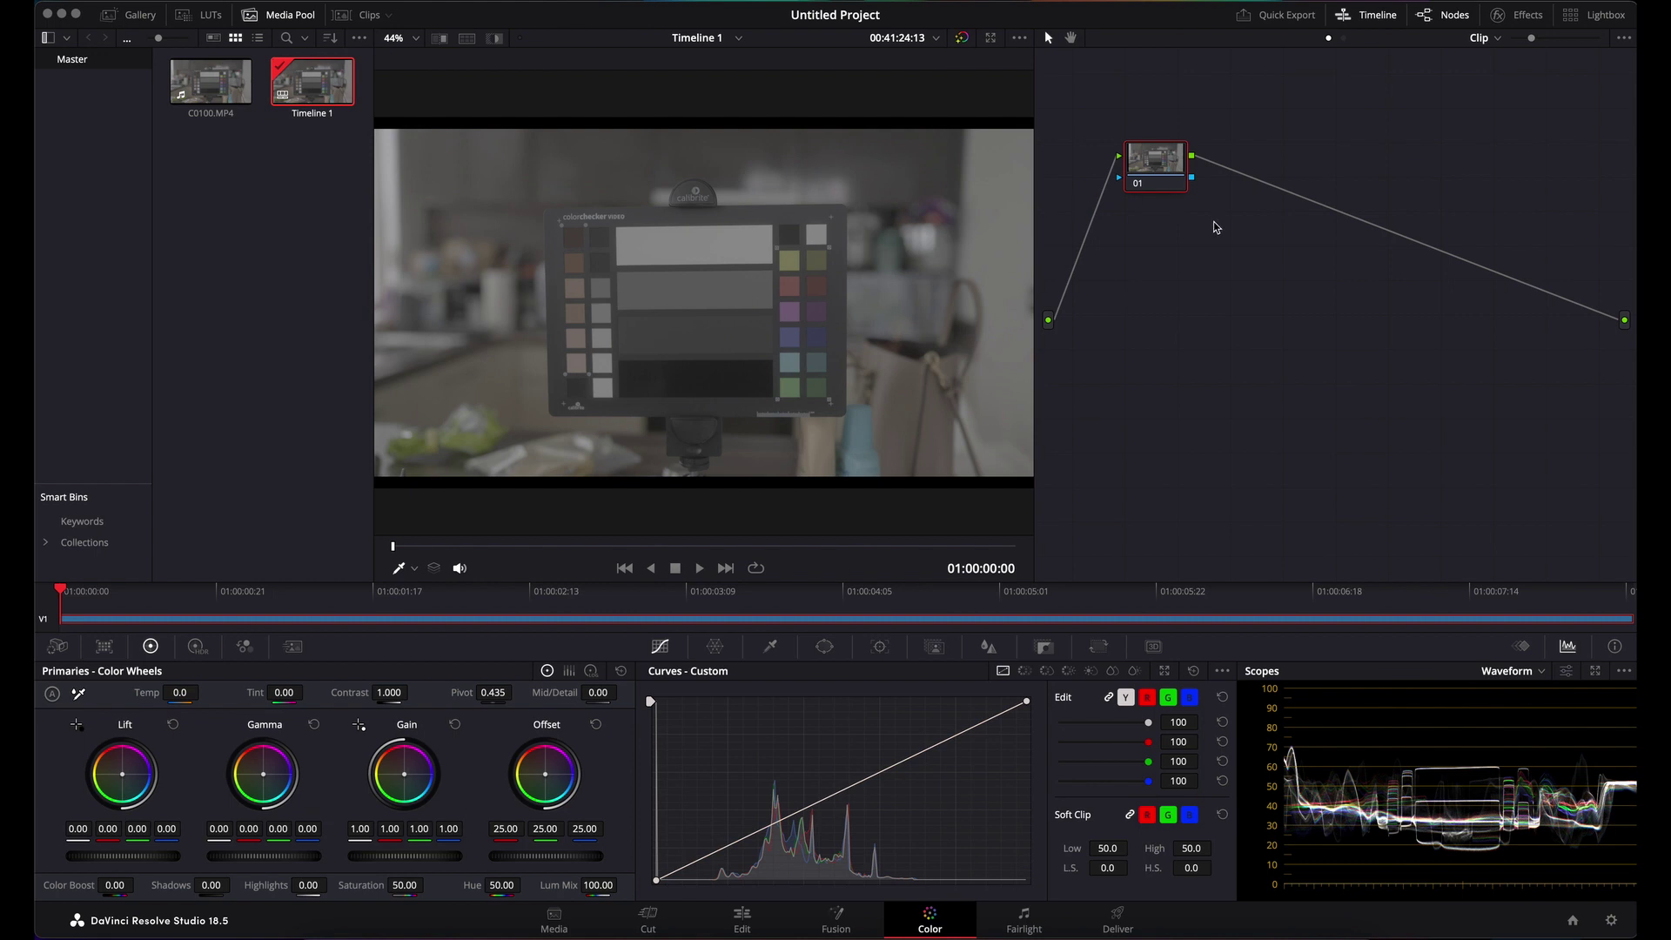
pyautogui.moveTo(1151, 174); pyautogui.dragTo(1105, 324)
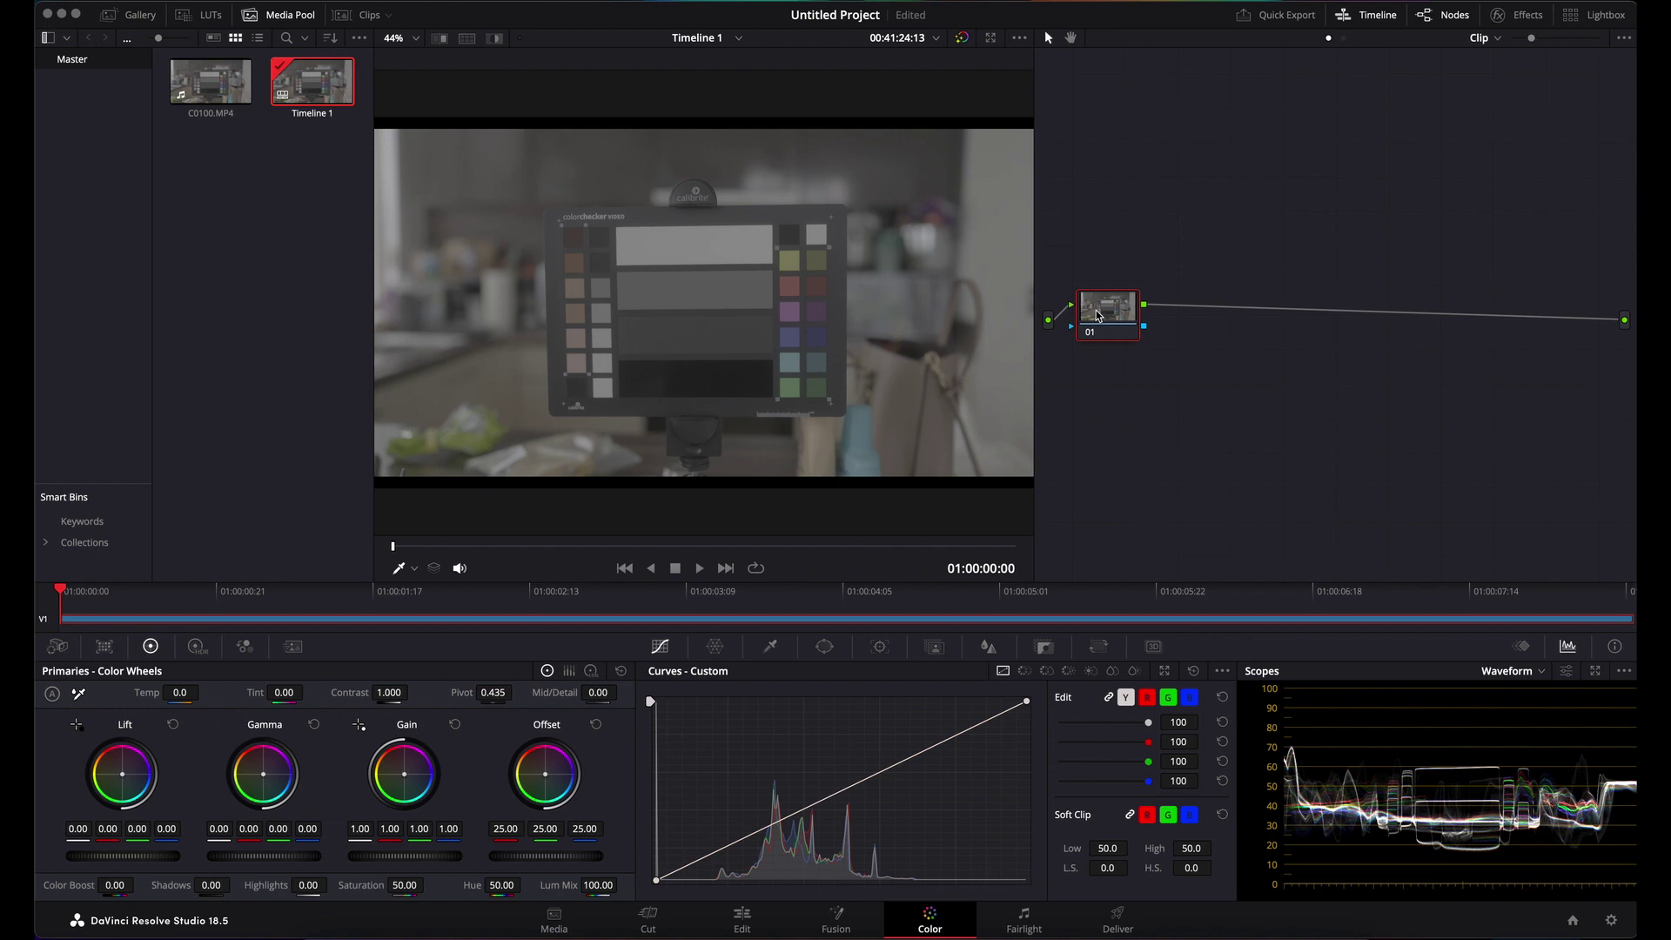
pyautogui.moveTo(1098, 316); pyautogui.dragTo(1100, 322)
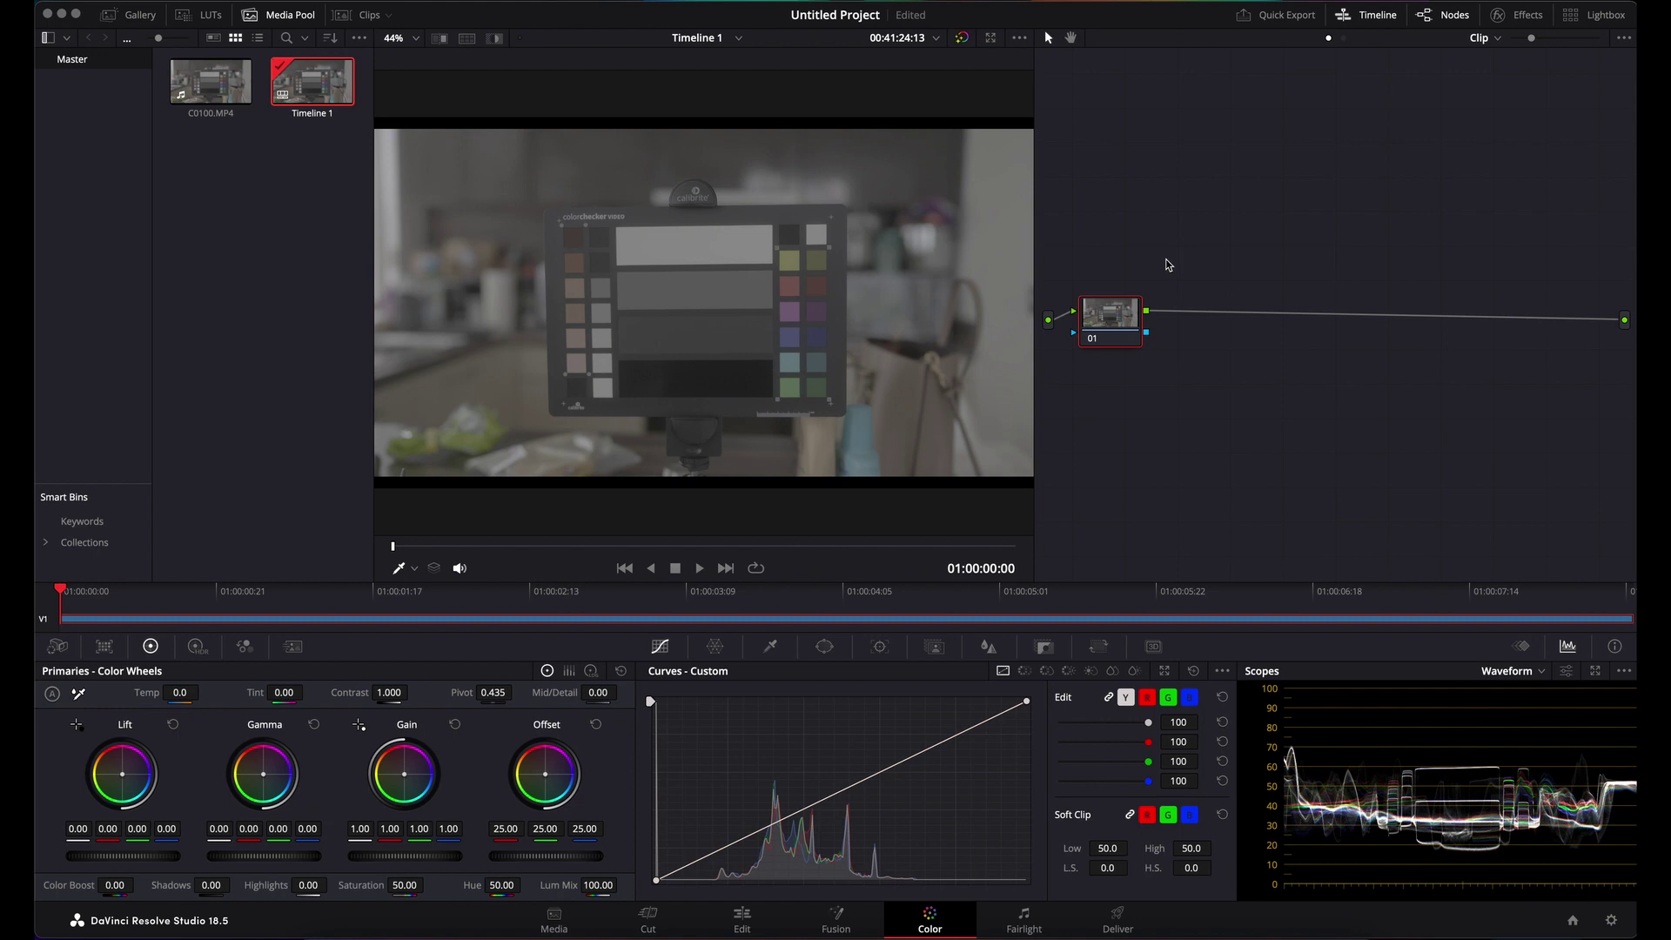
pyautogui.click(1611, 920)
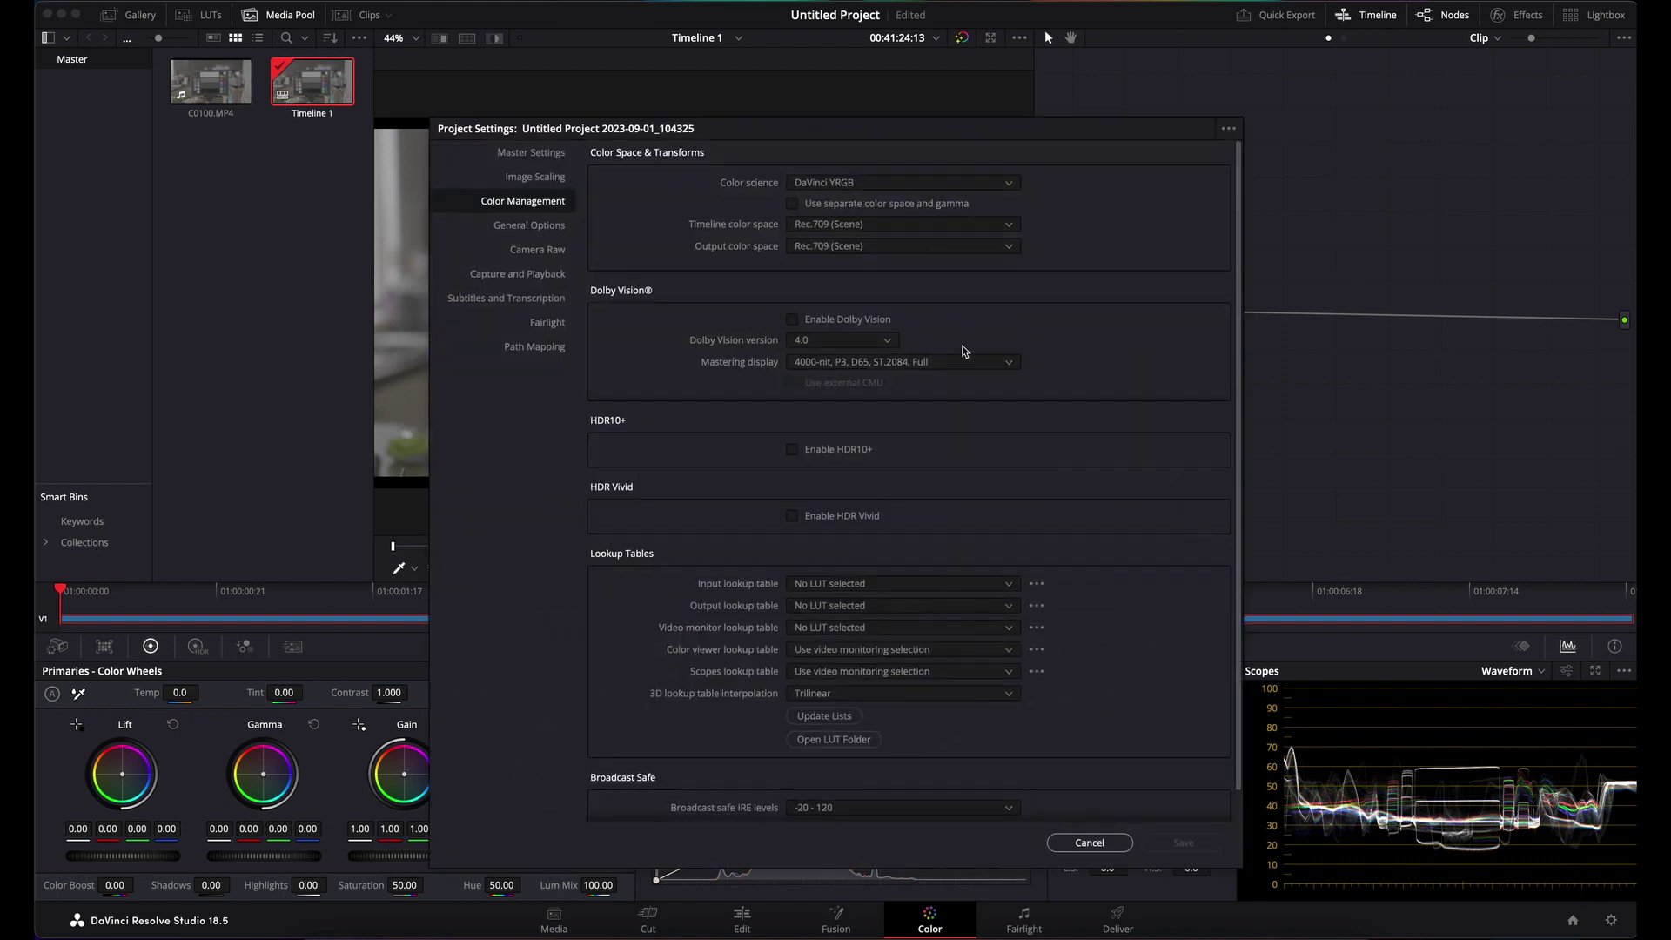
pyautogui.click(855, 184)
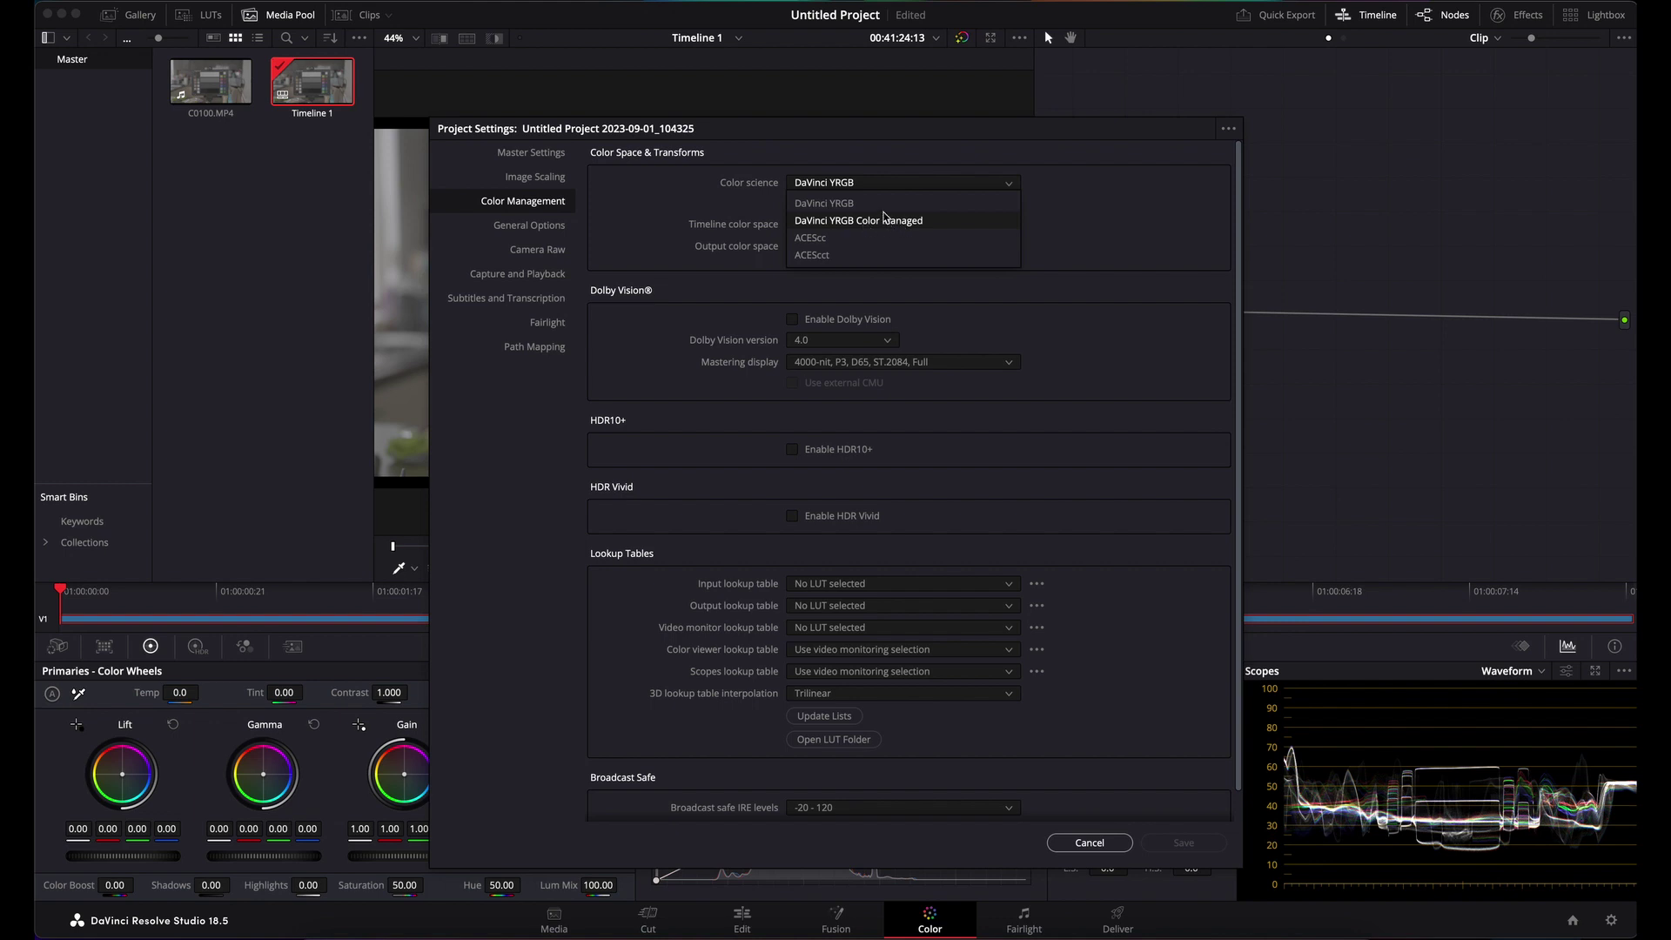
pyautogui.click(881, 202)
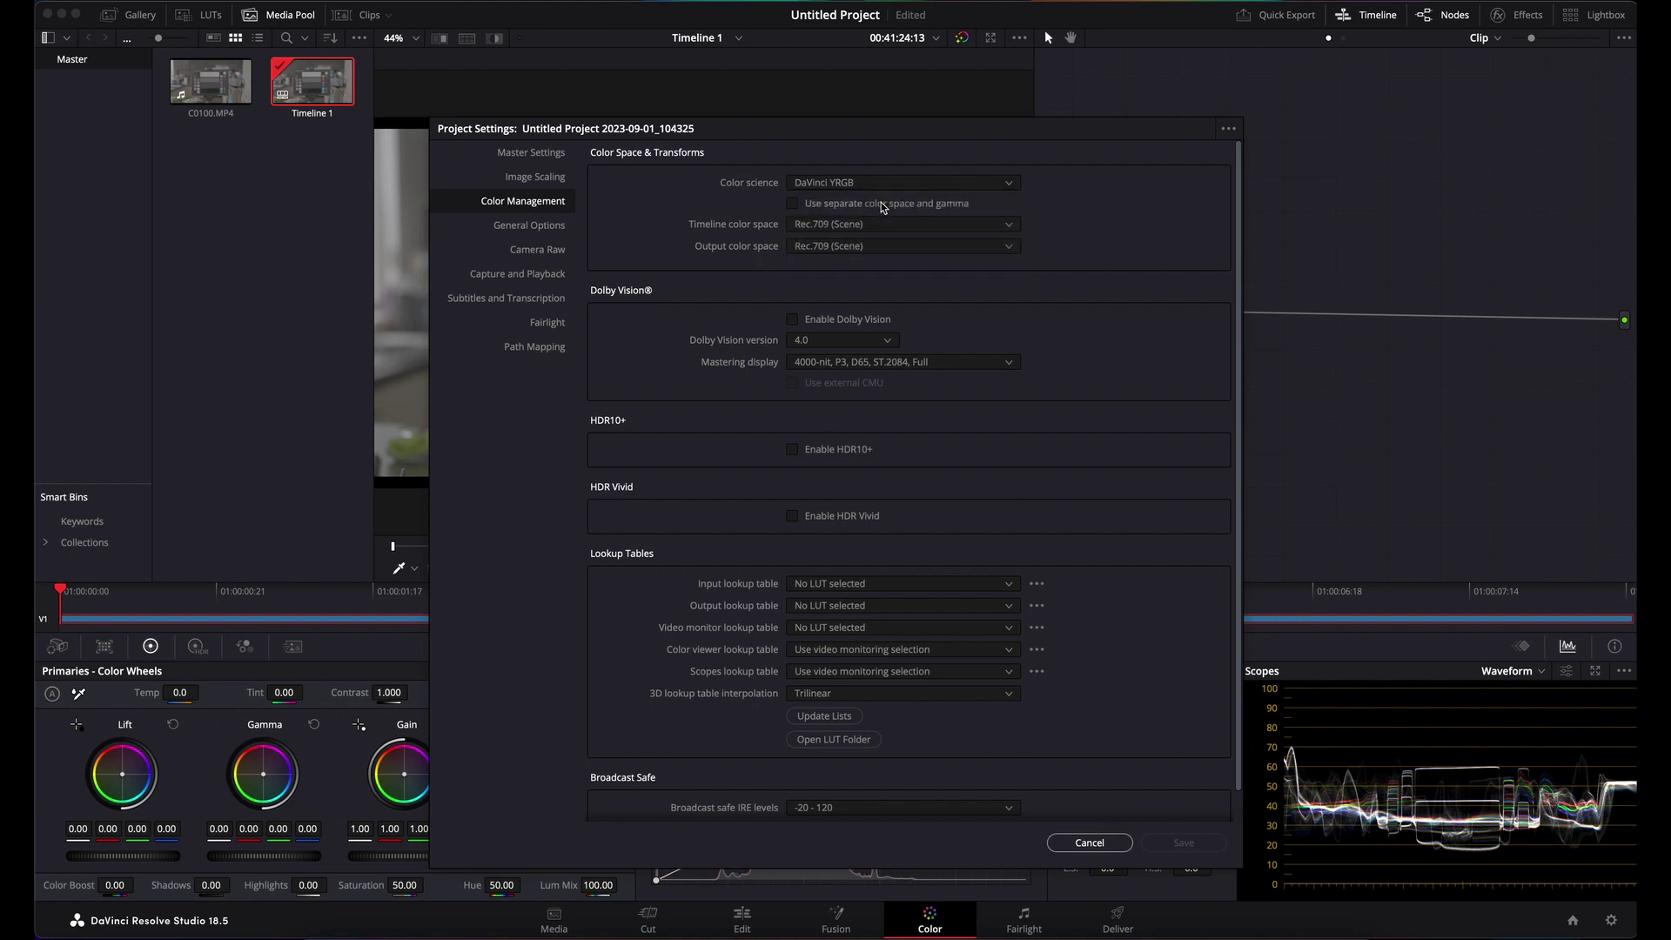
pyautogui.click(860, 183)
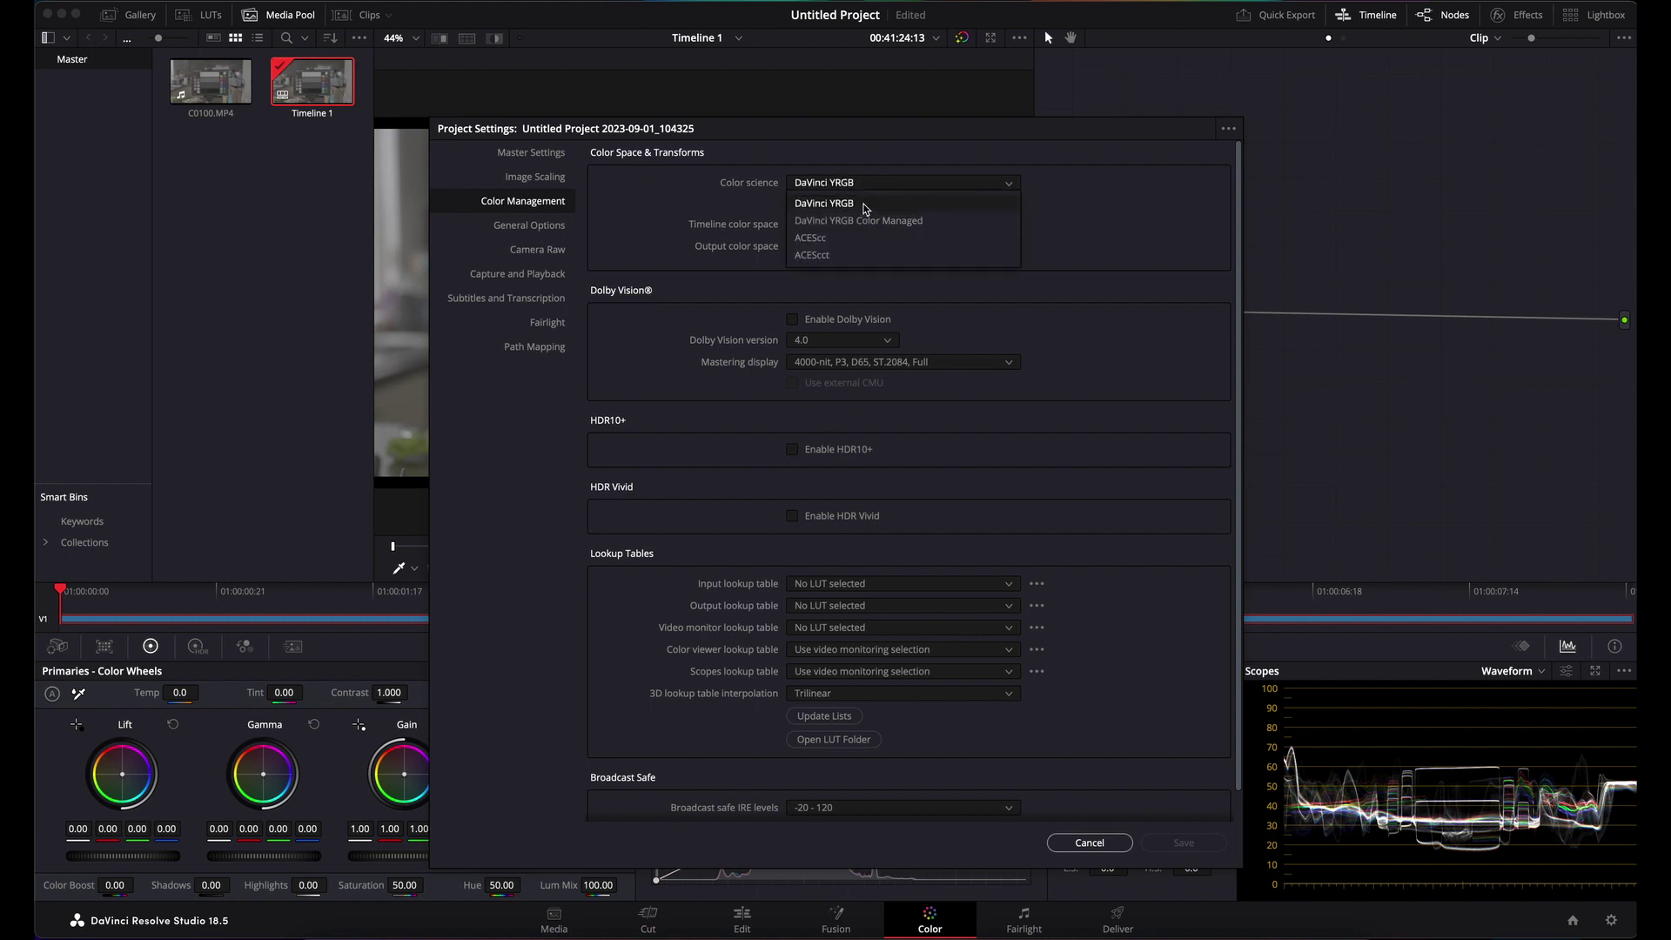
pyautogui.click(866, 206)
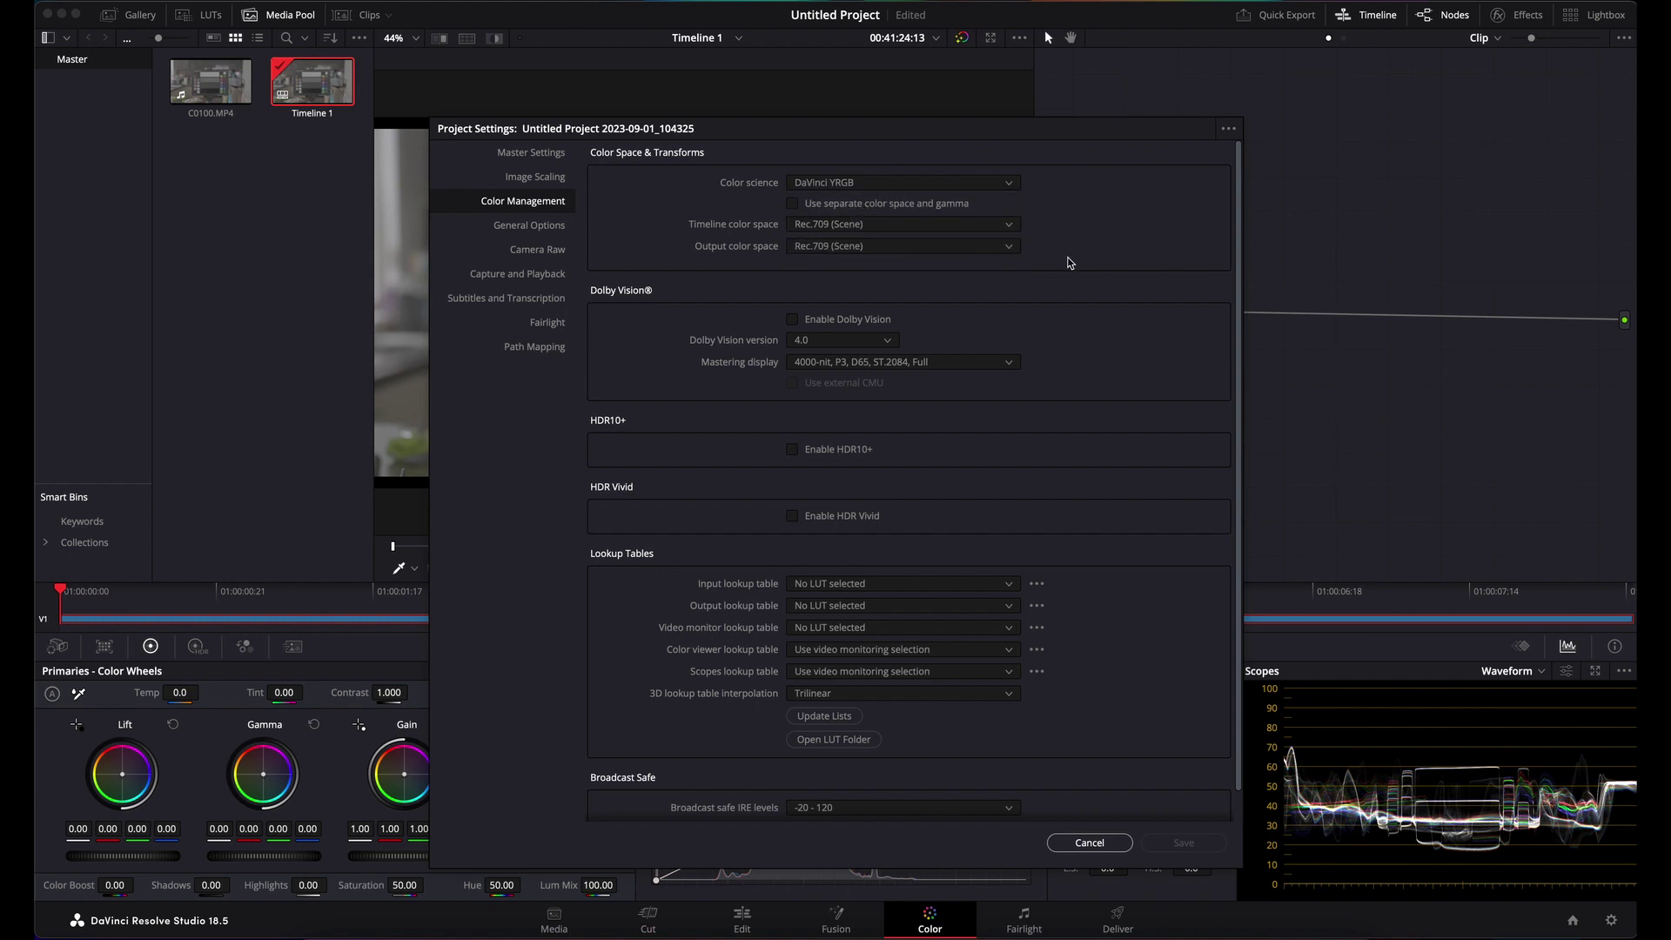
# - Close Project Settings without saving, reset the viewer to 44%, and fine-tune node 01's position
pyautogui.click(1090, 844)
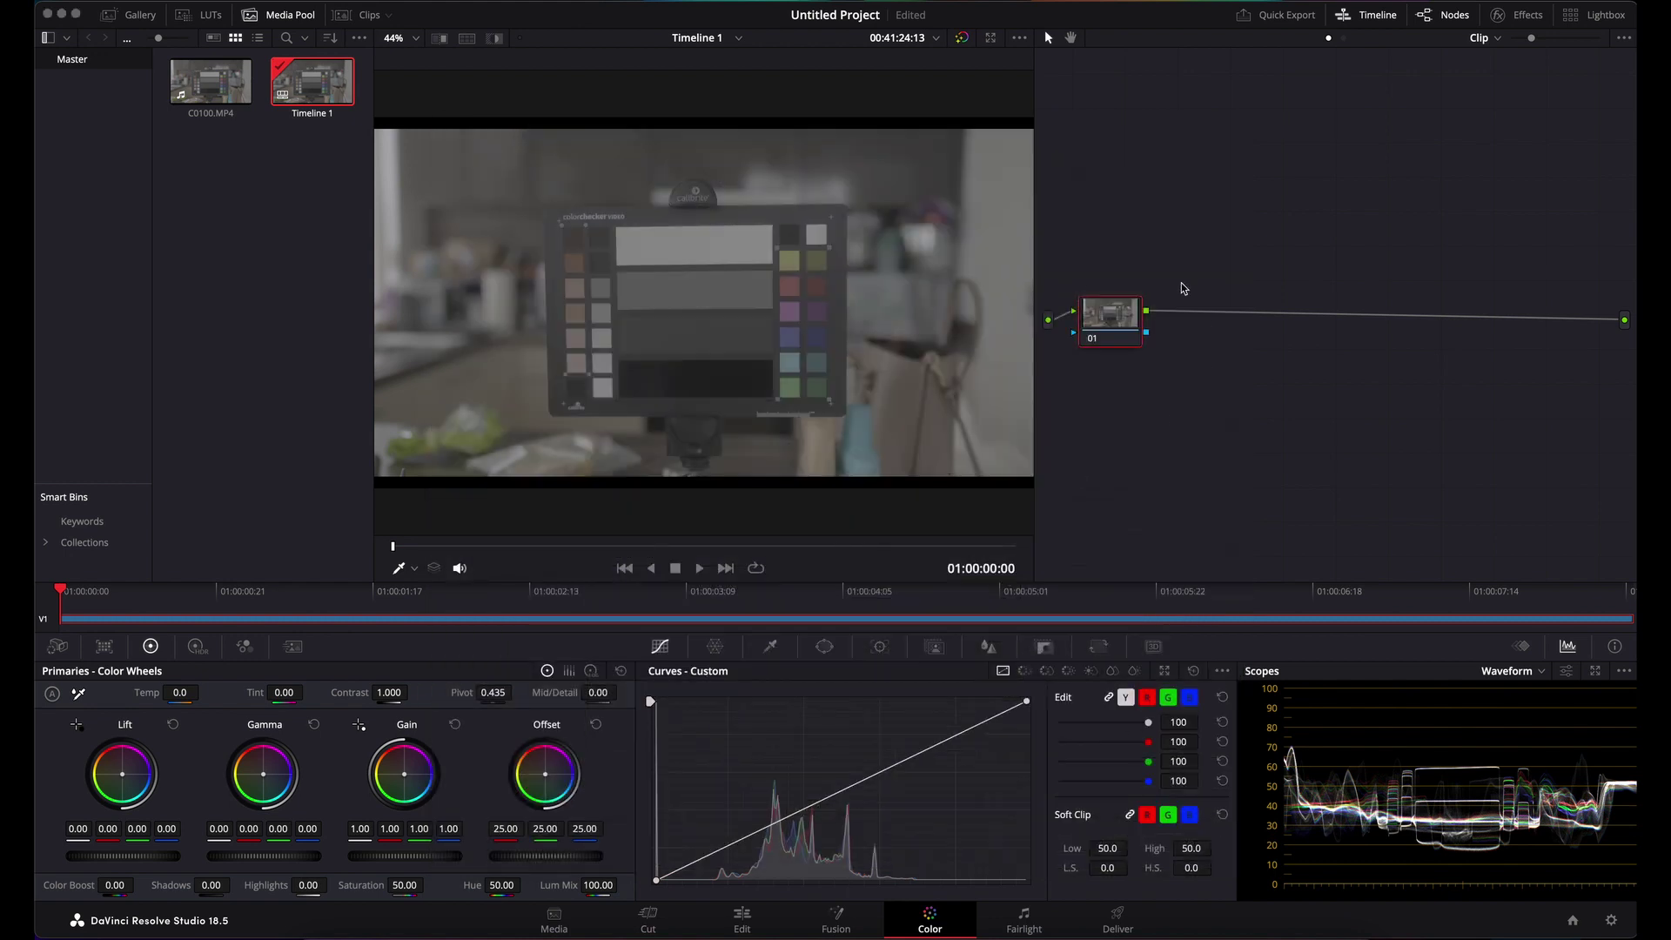
pyautogui.scroll(-1, 881, 382)
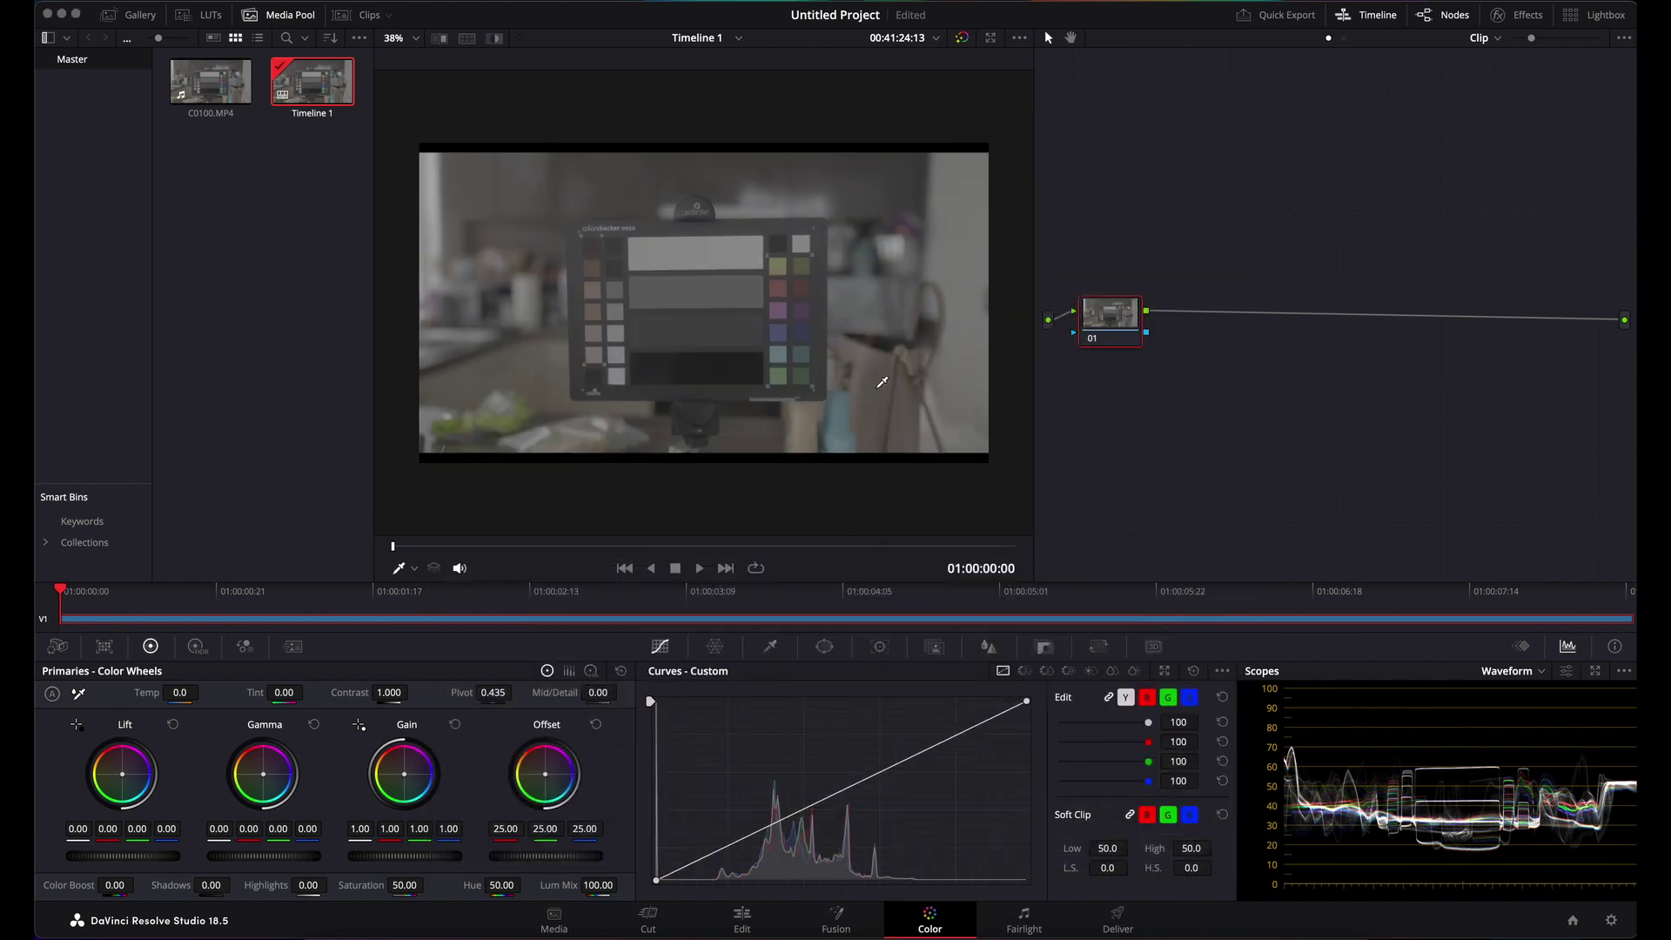
pyautogui.click(413, 38)
pyautogui.click(488, 165)
pyautogui.moveTo(1102, 324); pyautogui.dragTo(1110, 322)
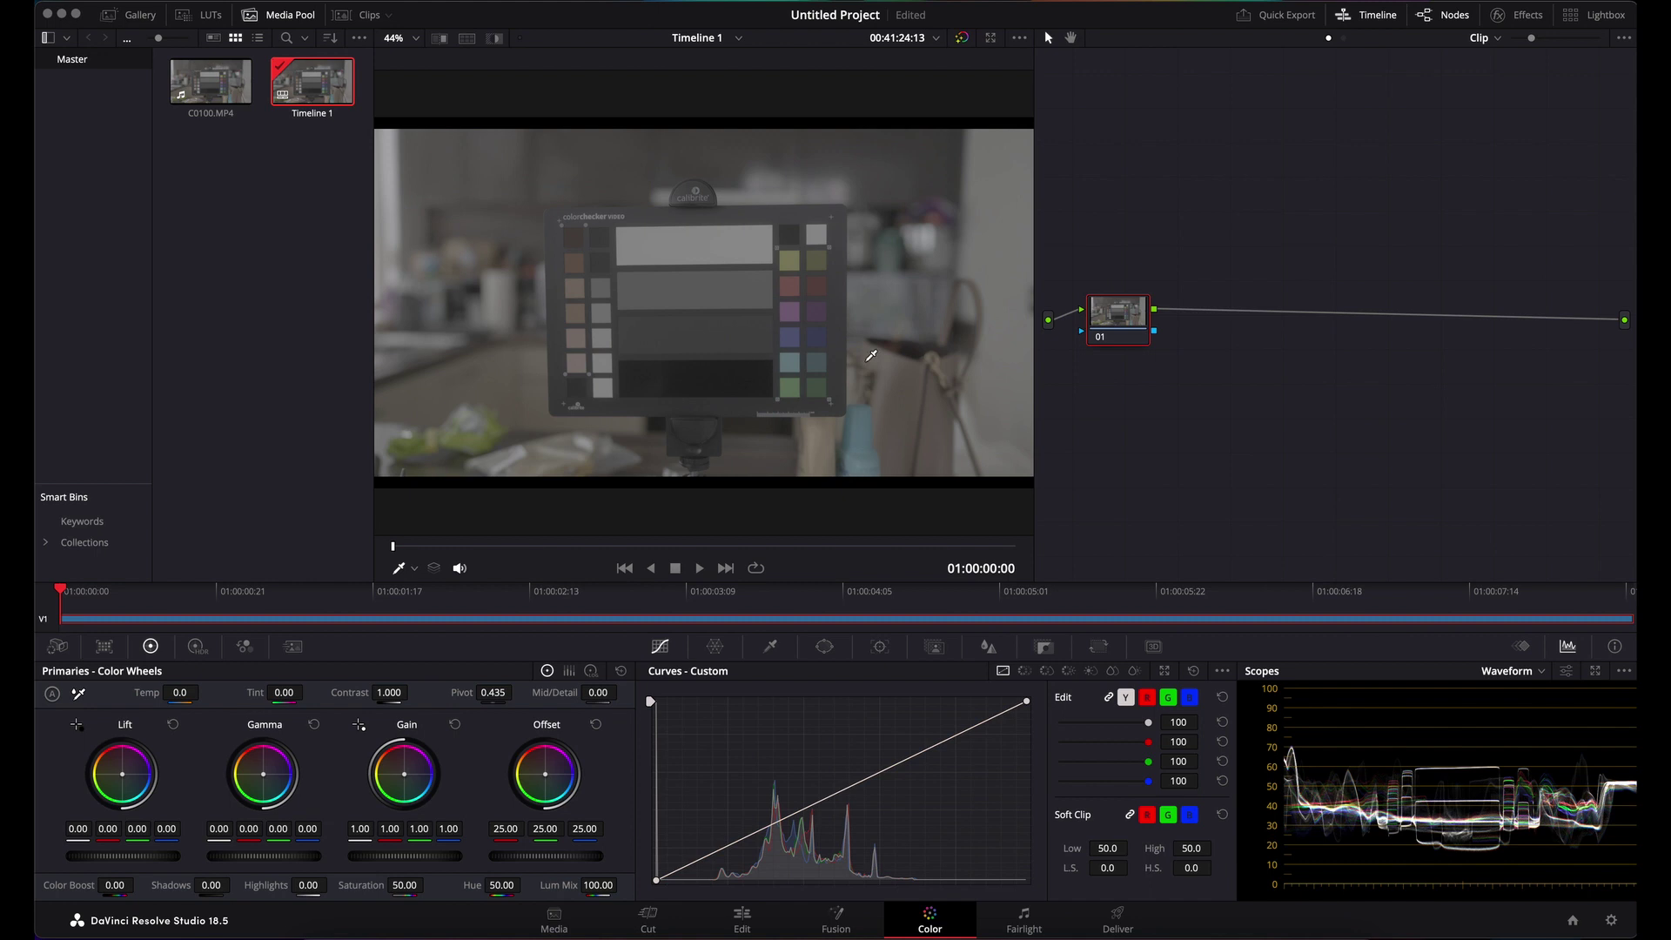
pyautogui.moveTo(1131, 328); pyautogui.dragTo(1129, 323)
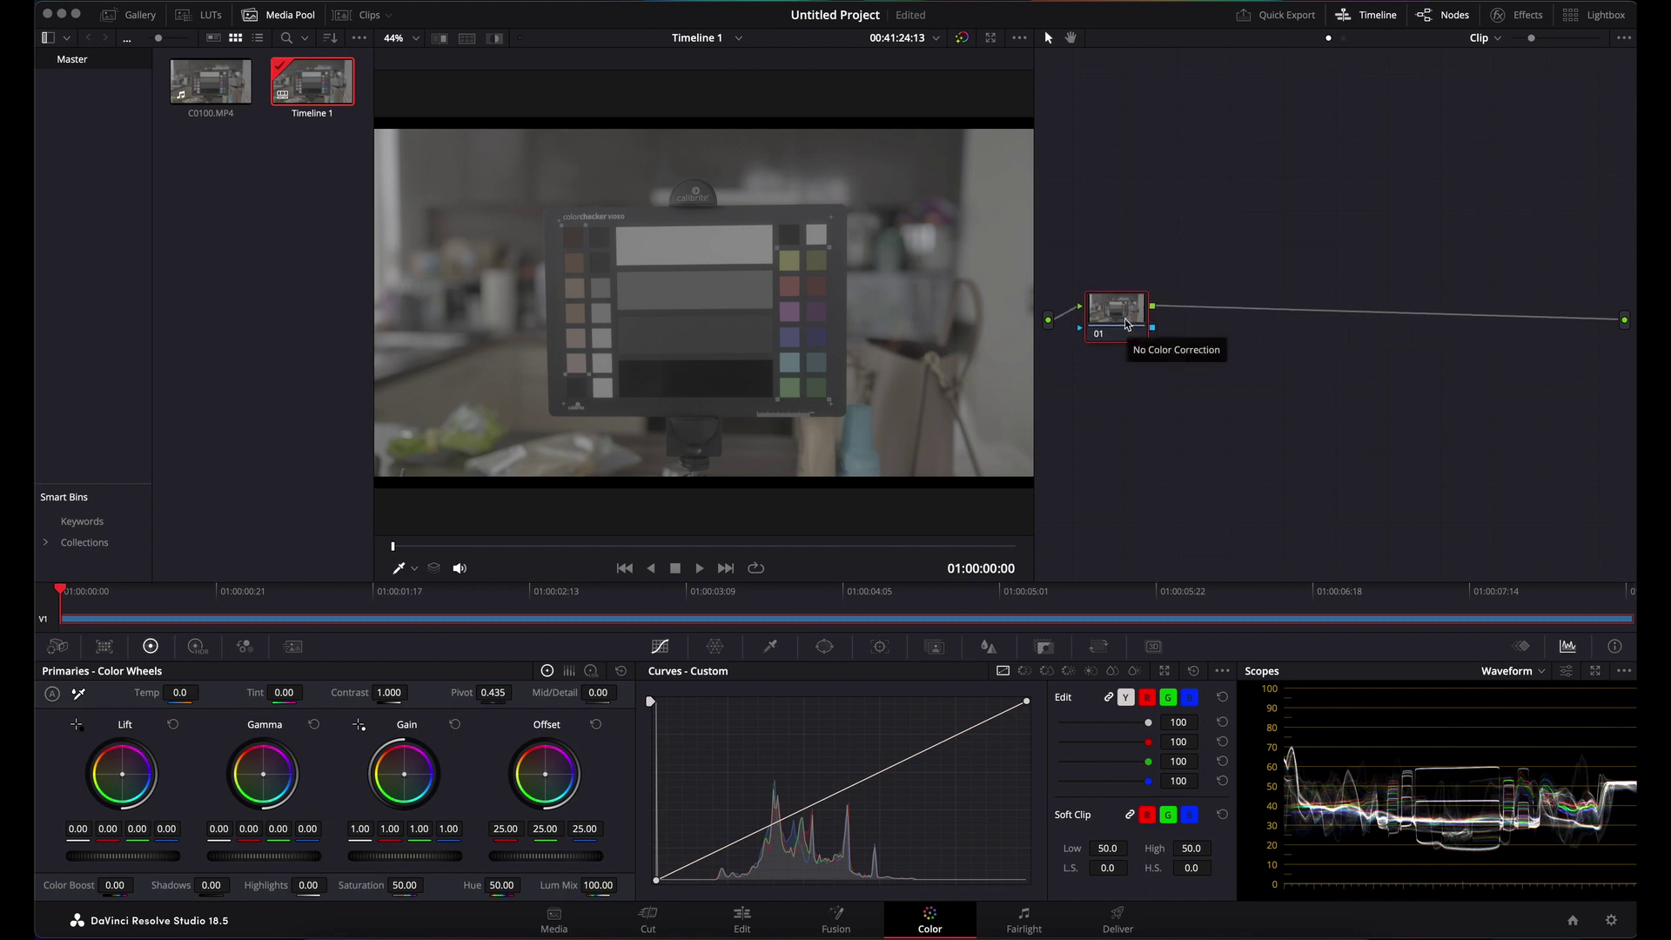
# - Add serial nodes 02–04 with Alt+S, space all four nodes evenly, and select node 01
pyautogui.hotkey('alt', 's')
pyautogui.hotkey('alt', 's')
pyautogui.hotkey('alt', 's')
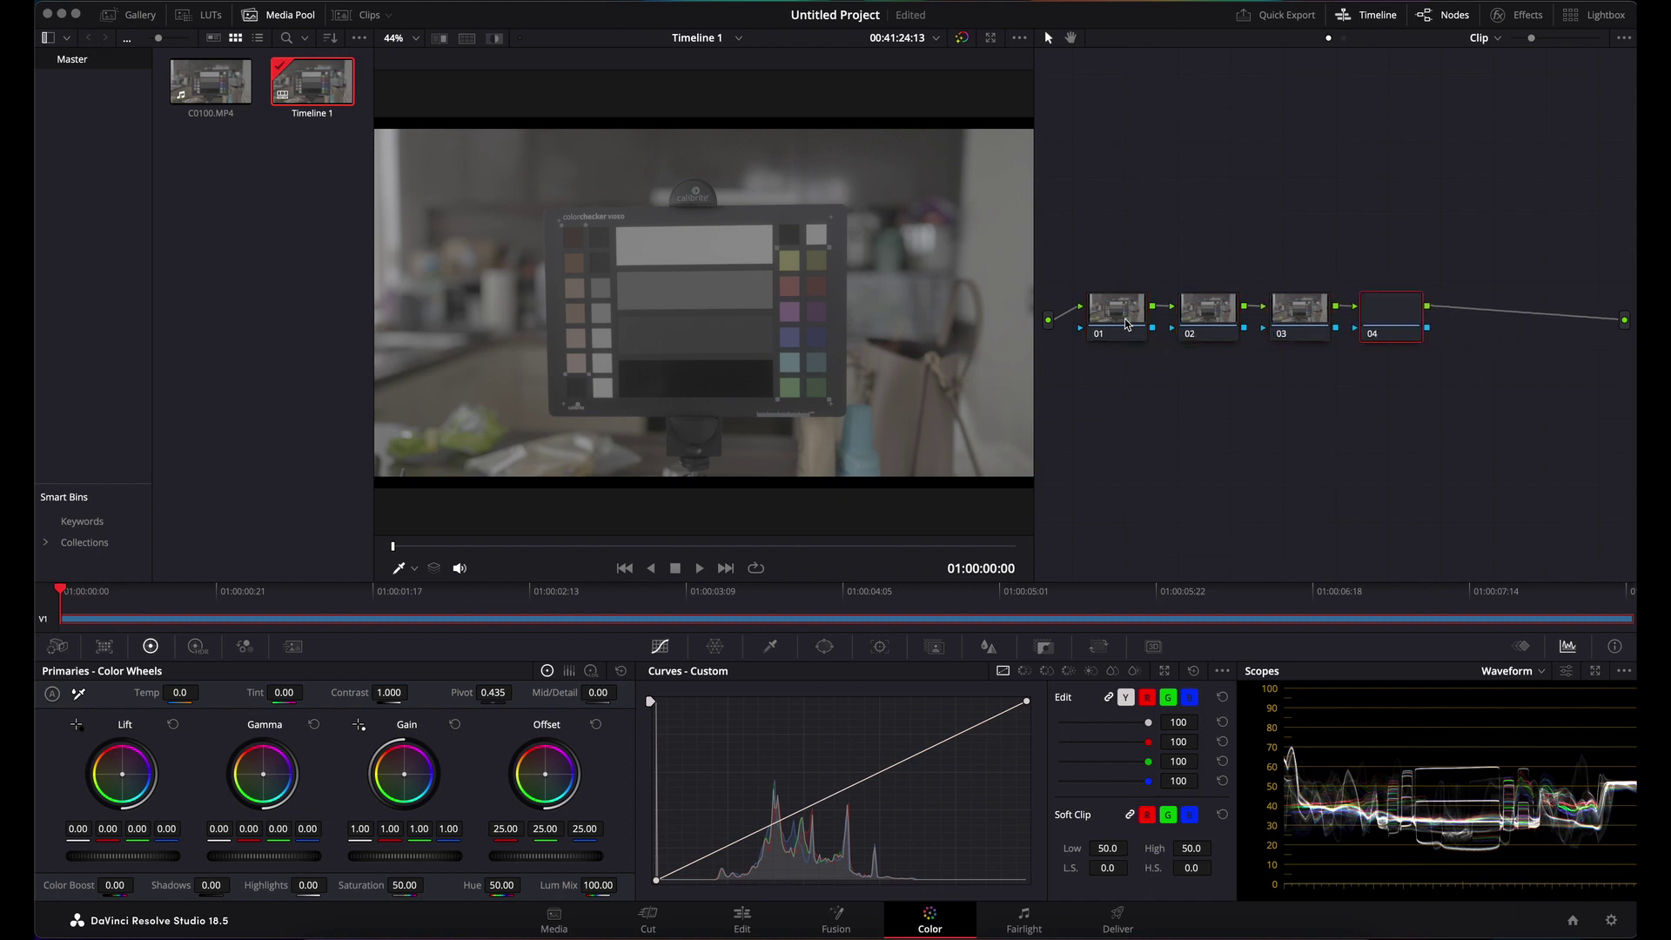
pyautogui.moveTo(1403, 331); pyautogui.dragTo(1551, 329)
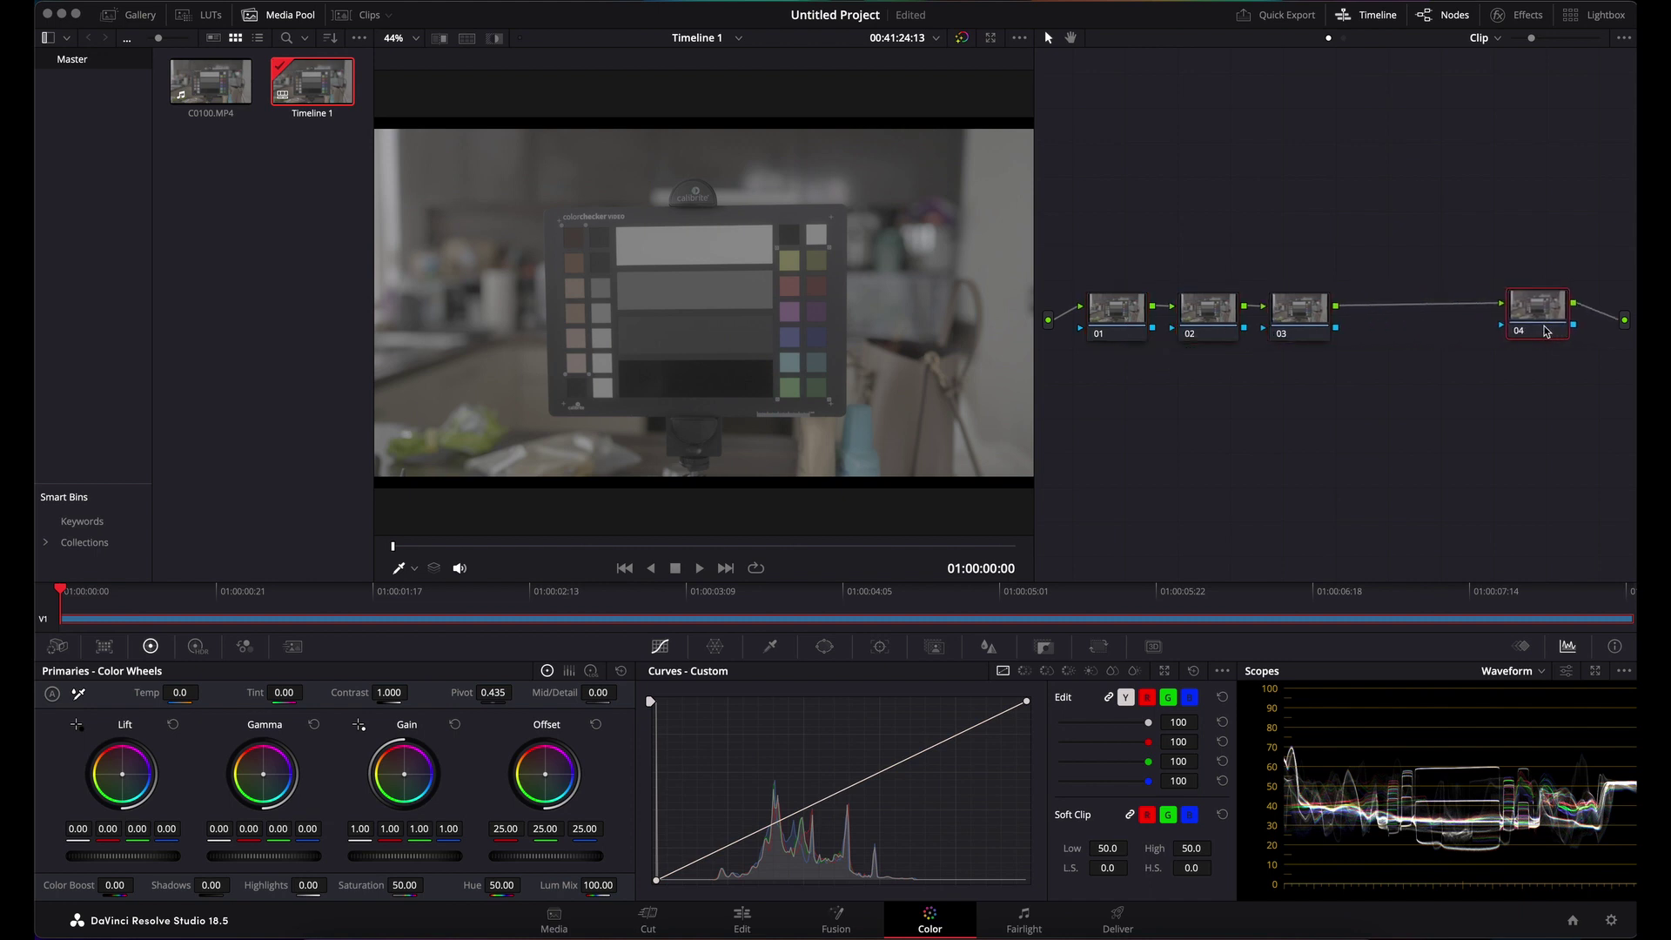
pyautogui.moveTo(1302, 322); pyautogui.dragTo(1394, 315)
pyautogui.moveTo(1207, 324); pyautogui.dragTo(1235, 320)
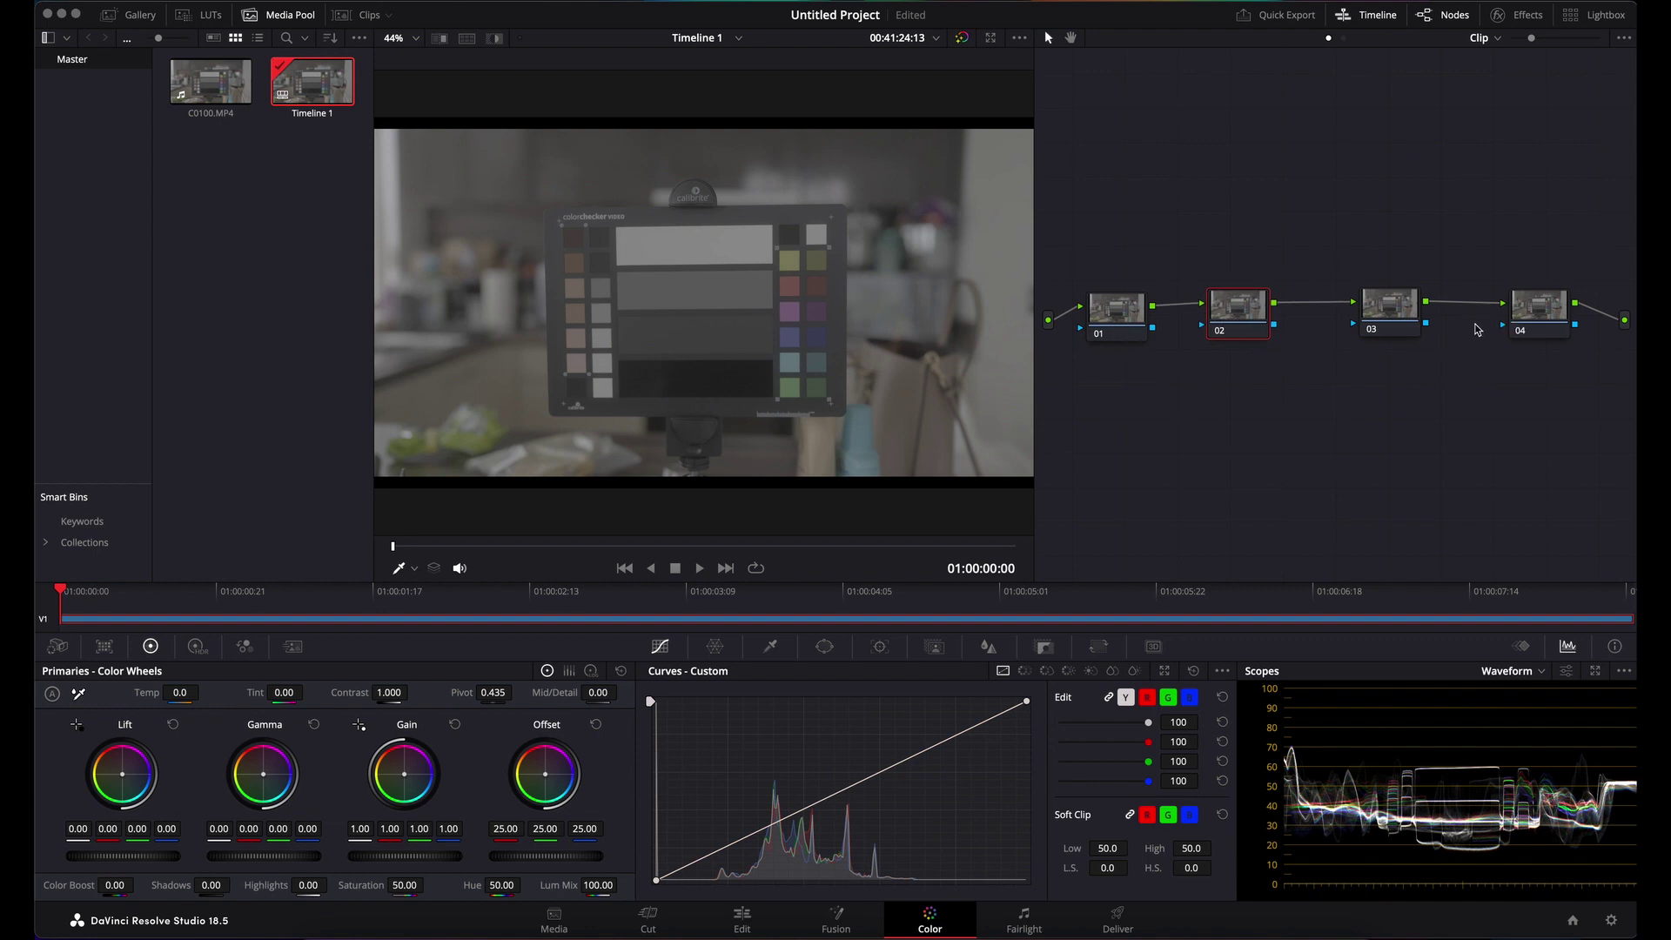
pyautogui.moveTo(1254, 320); pyautogui.dragTo(1261, 320)
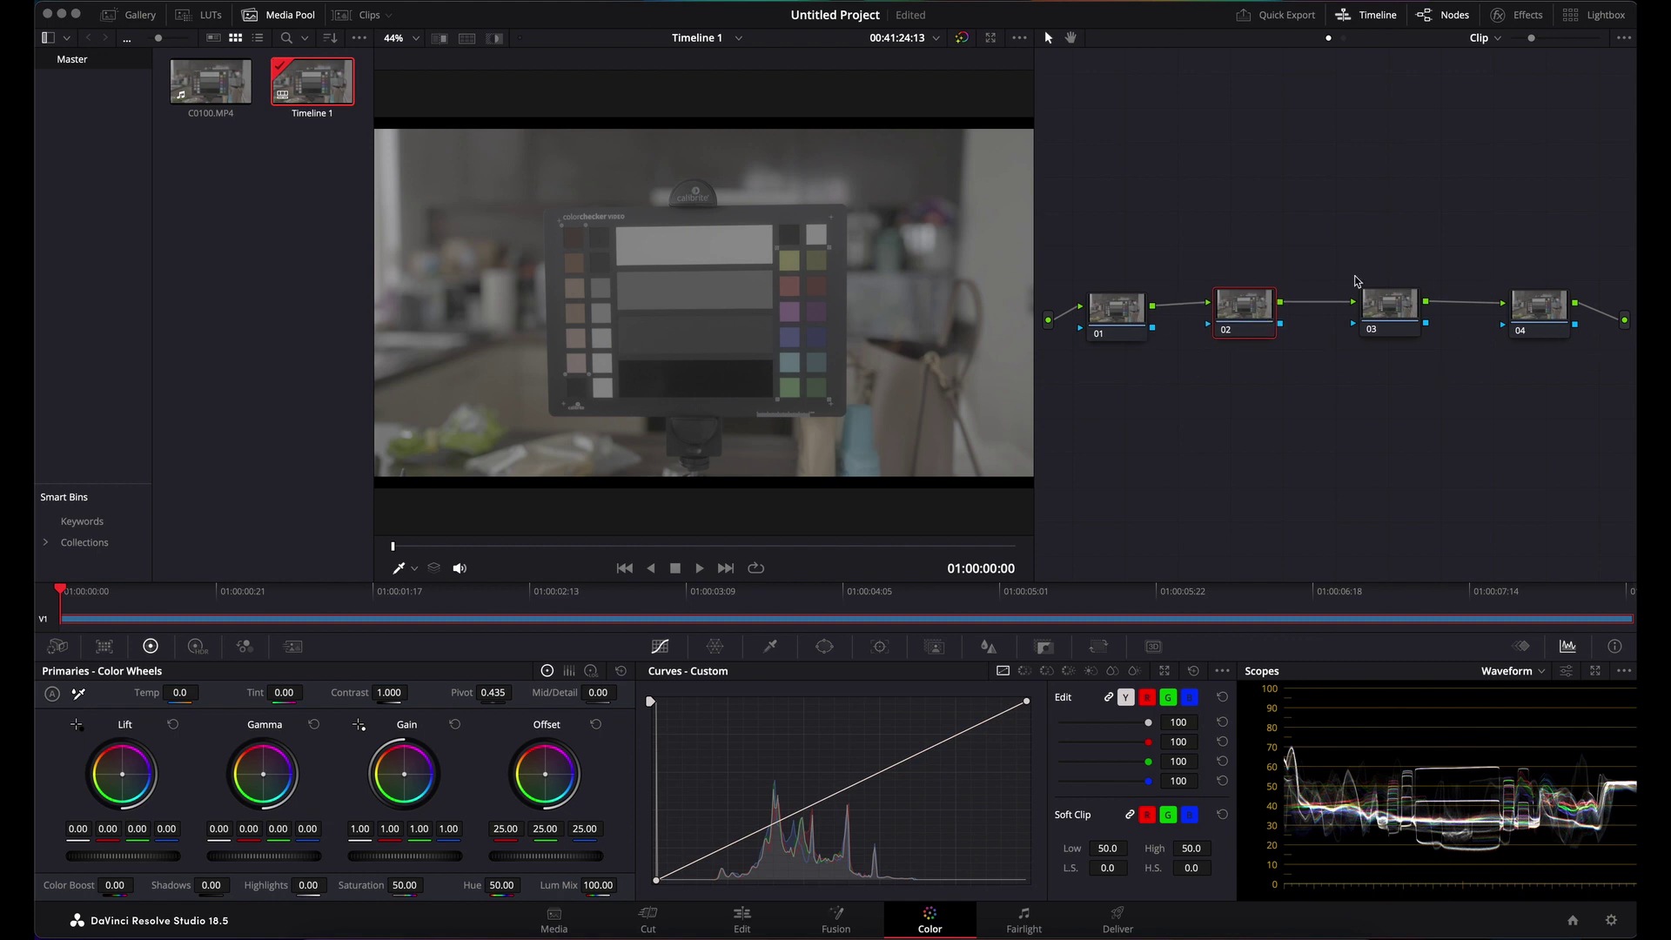
pyautogui.moveTo(1119, 323); pyautogui.dragTo(1115, 321)
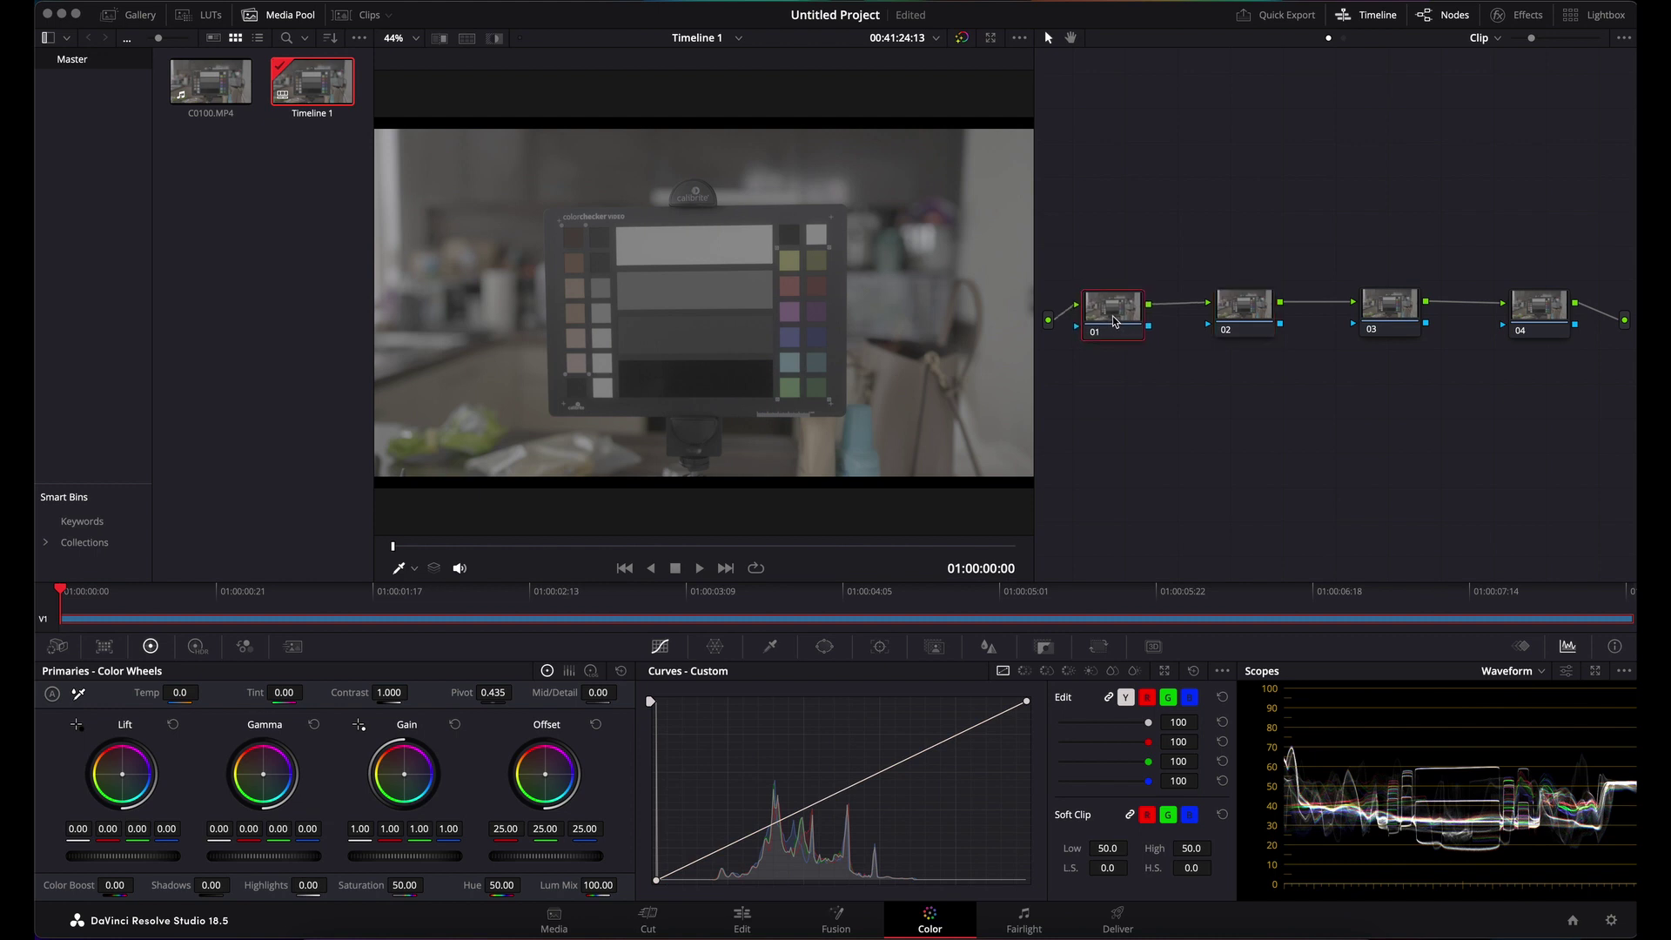
# - Apply Color Space Transform to node 01 with input colour space Sony S-Gamut3.Cine
pyautogui.click(1504, 16)
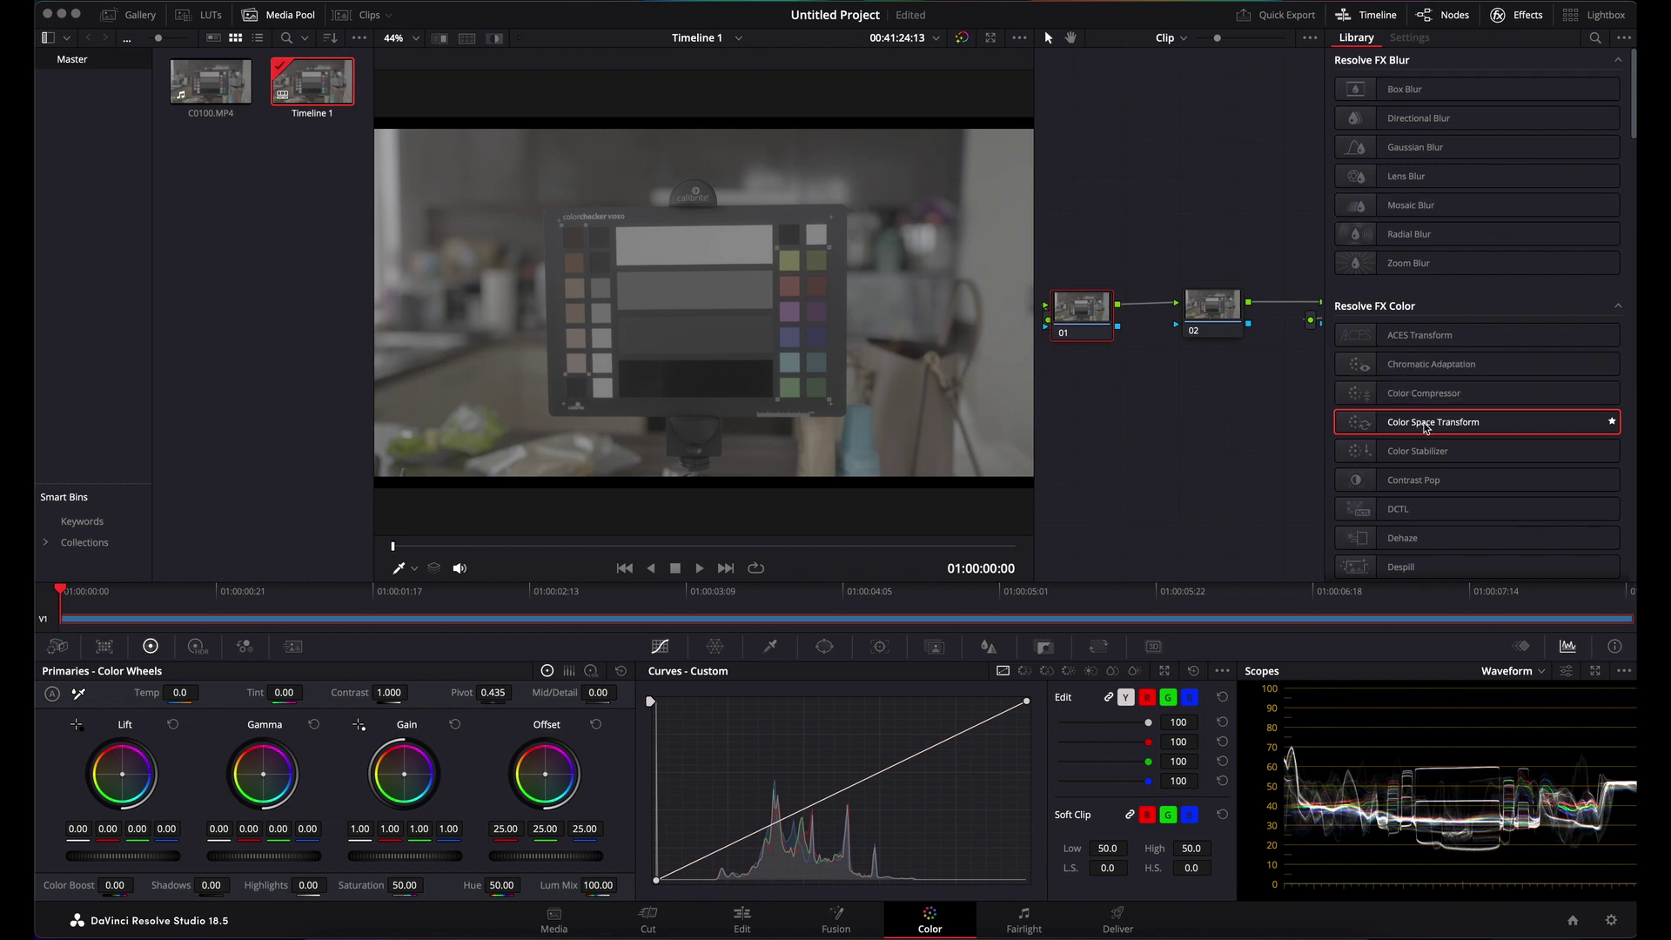
pyautogui.moveTo(1449, 428); pyautogui.dragTo(1092, 320)
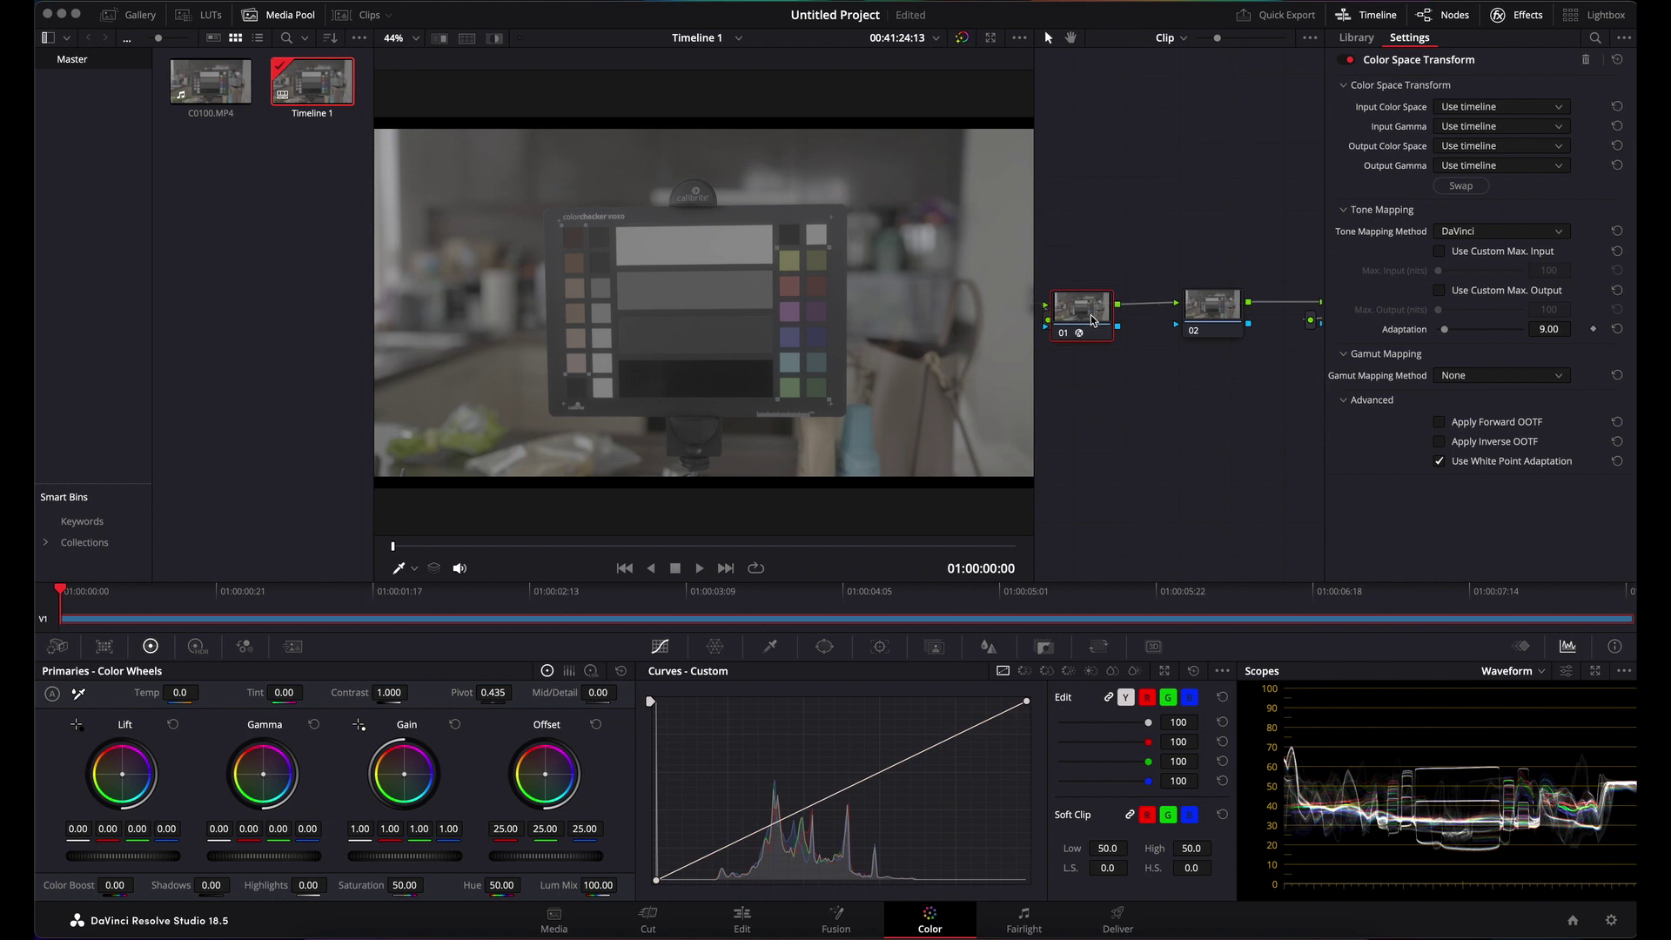
pyautogui.click(1462, 107)
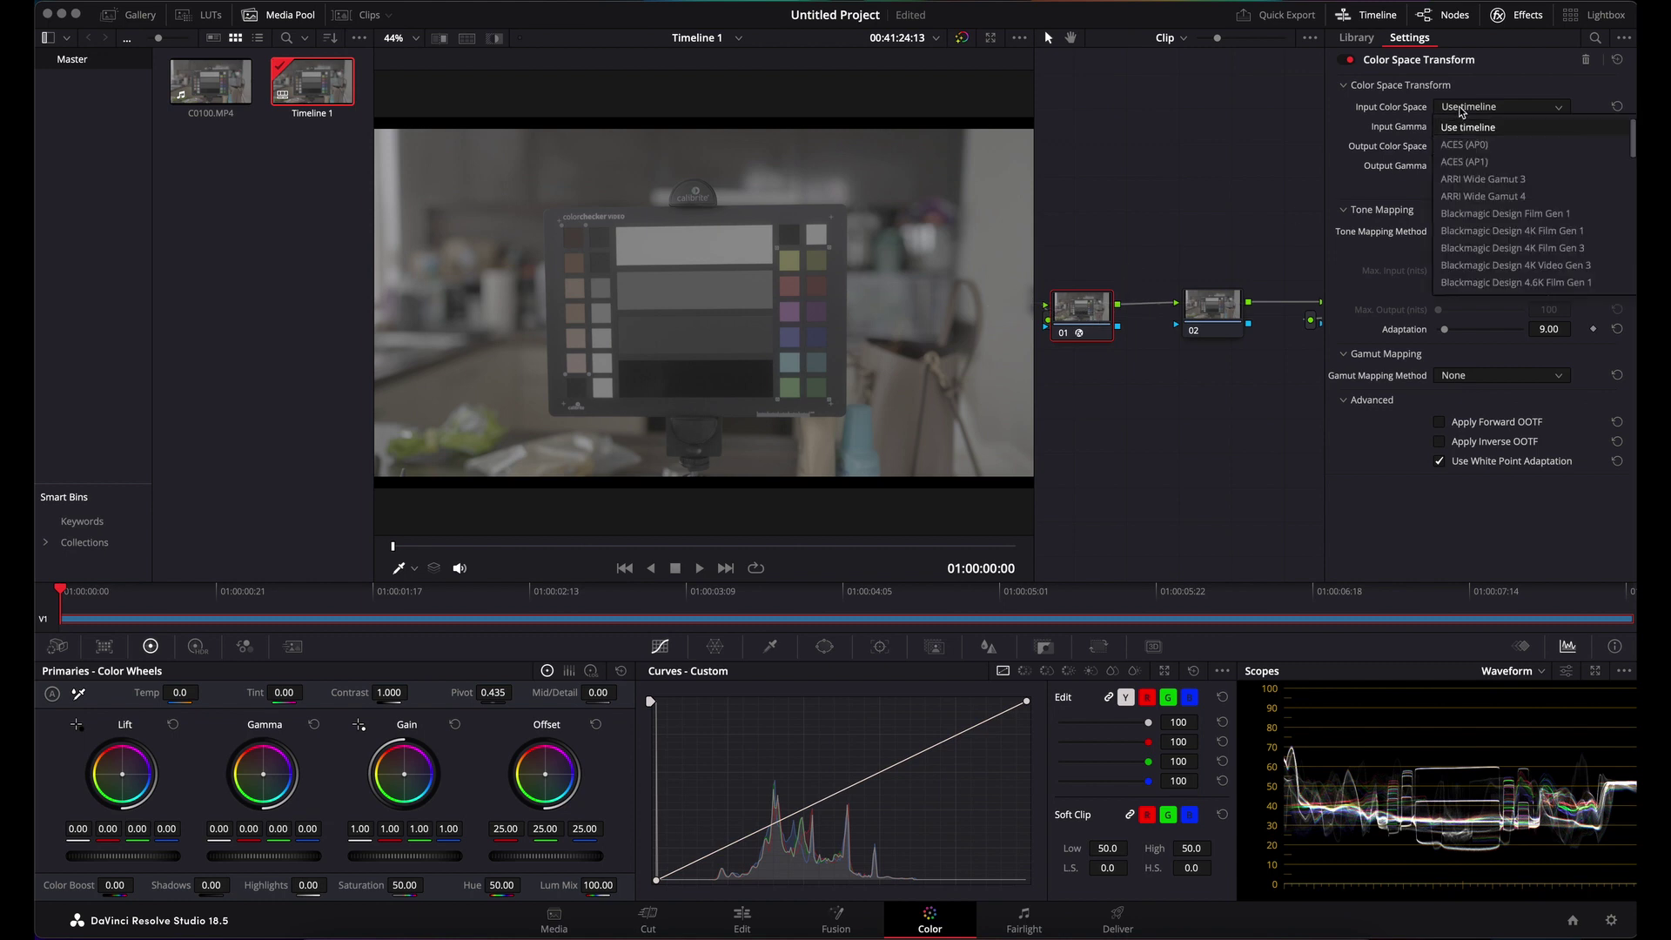
pyautogui.scroll(-2, 1514, 226)
pyautogui.scroll(-6, 1521, 252)
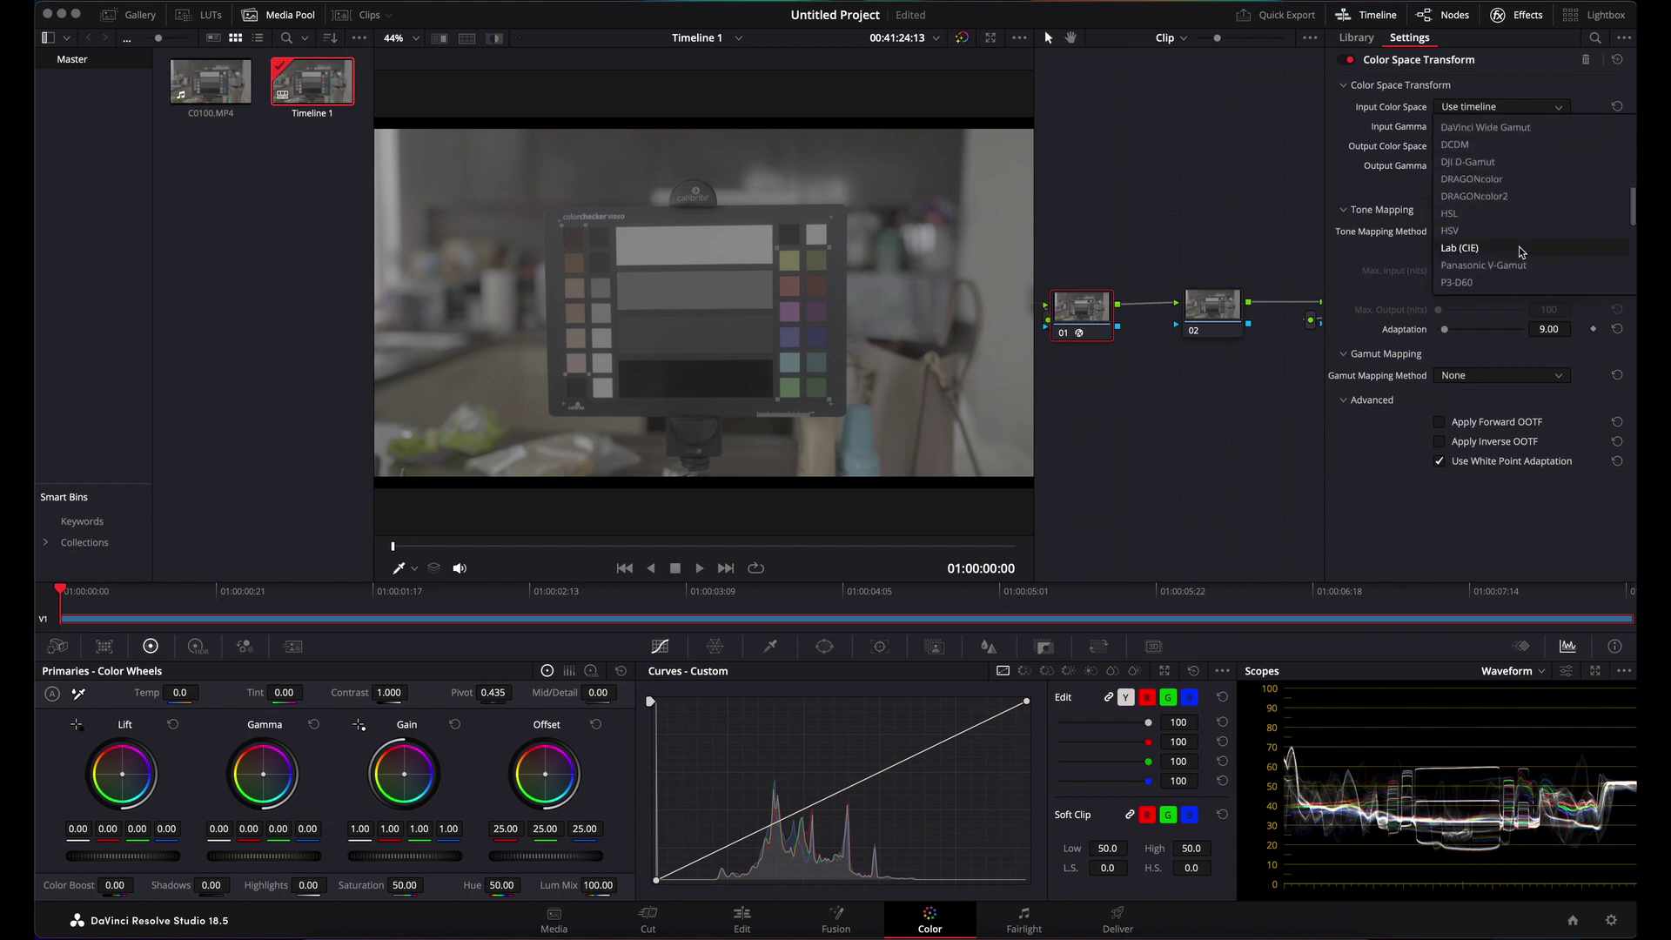
pyautogui.scroll(-3, 1521, 252)
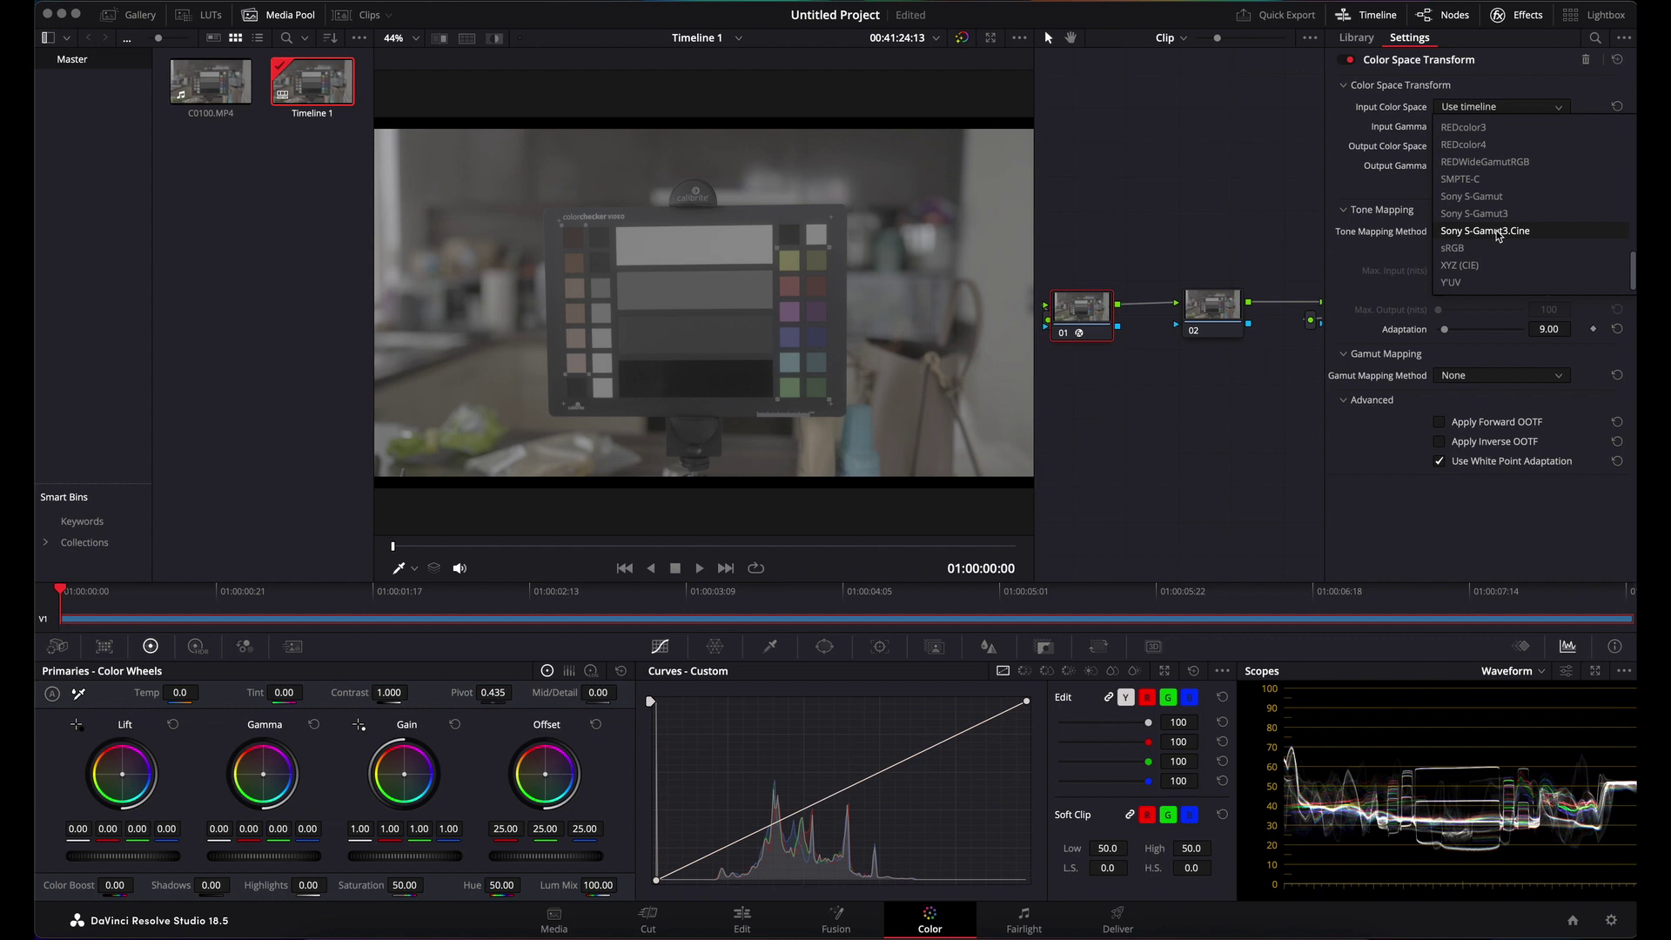
pyautogui.click(1497, 233)
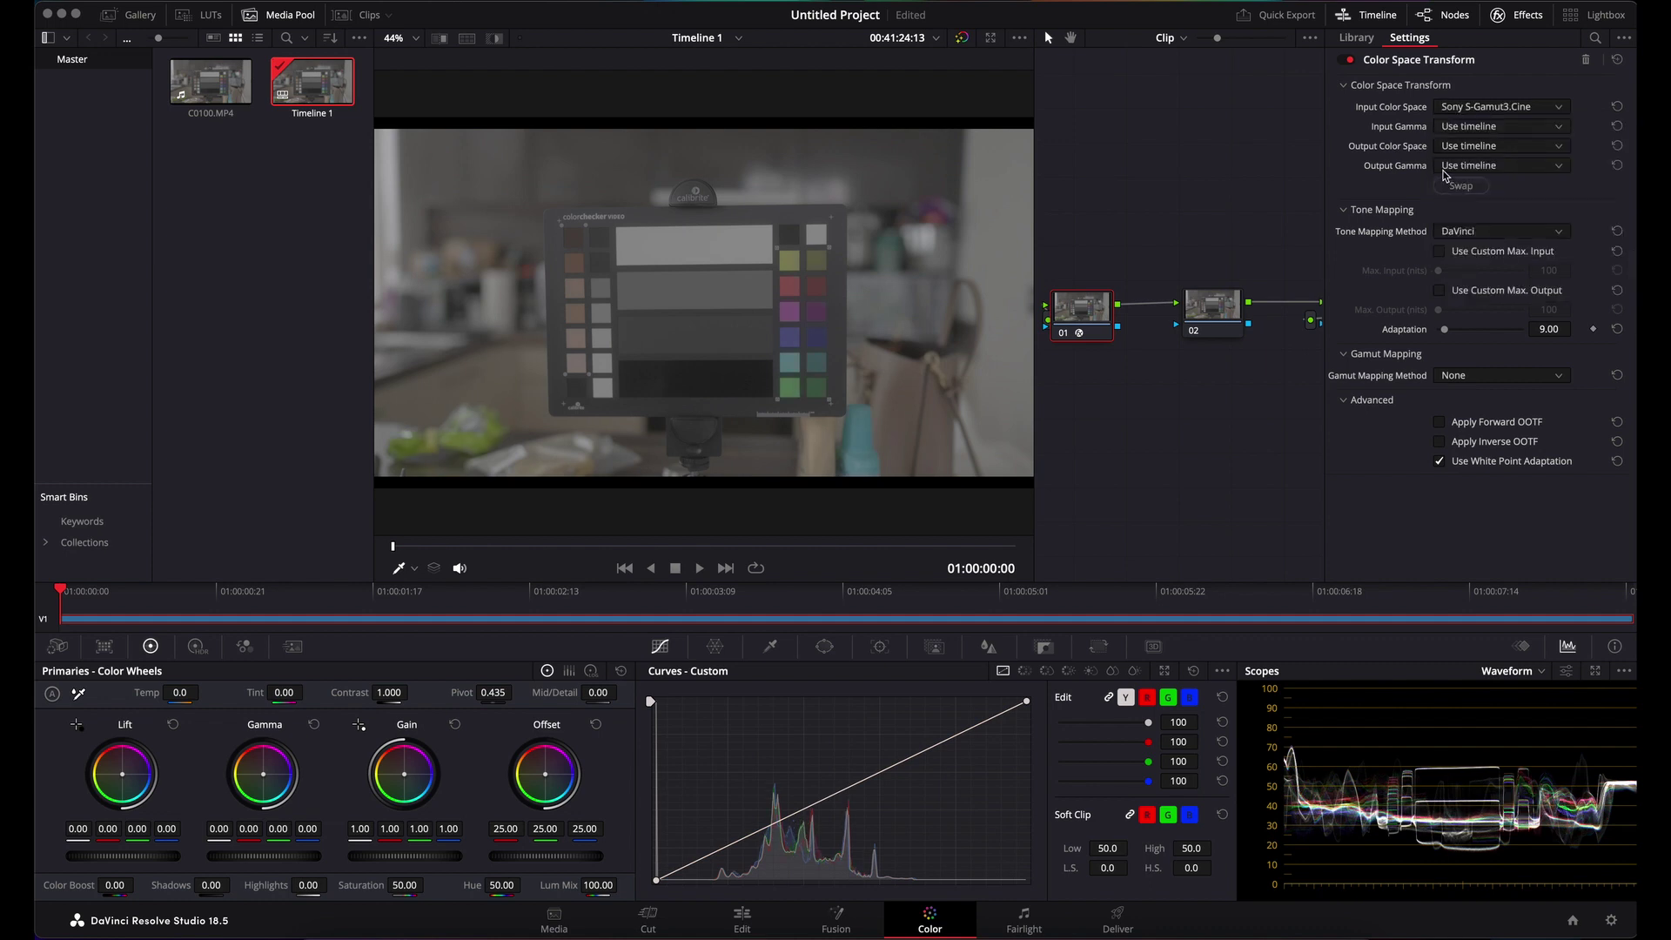
# - Set node 01's CST input gamma to Sony S-Log3
pyautogui.click(1455, 135)
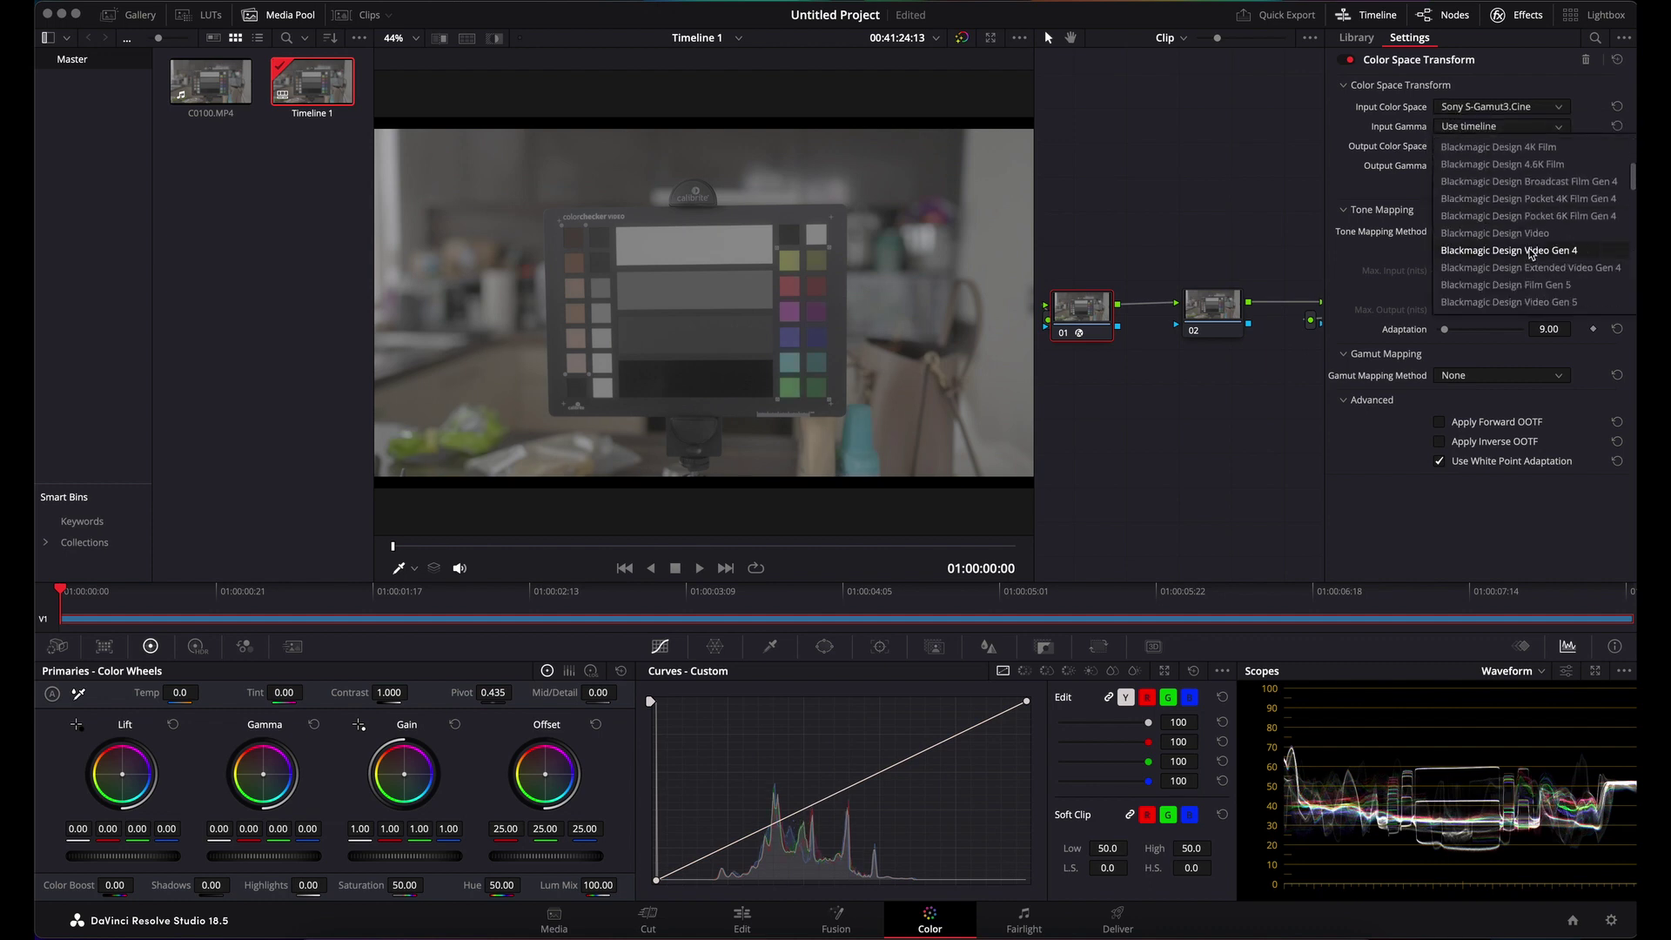
pyautogui.click(1508, 198)
pyautogui.click(1477, 132)
pyautogui.scroll(-5, 1496, 227)
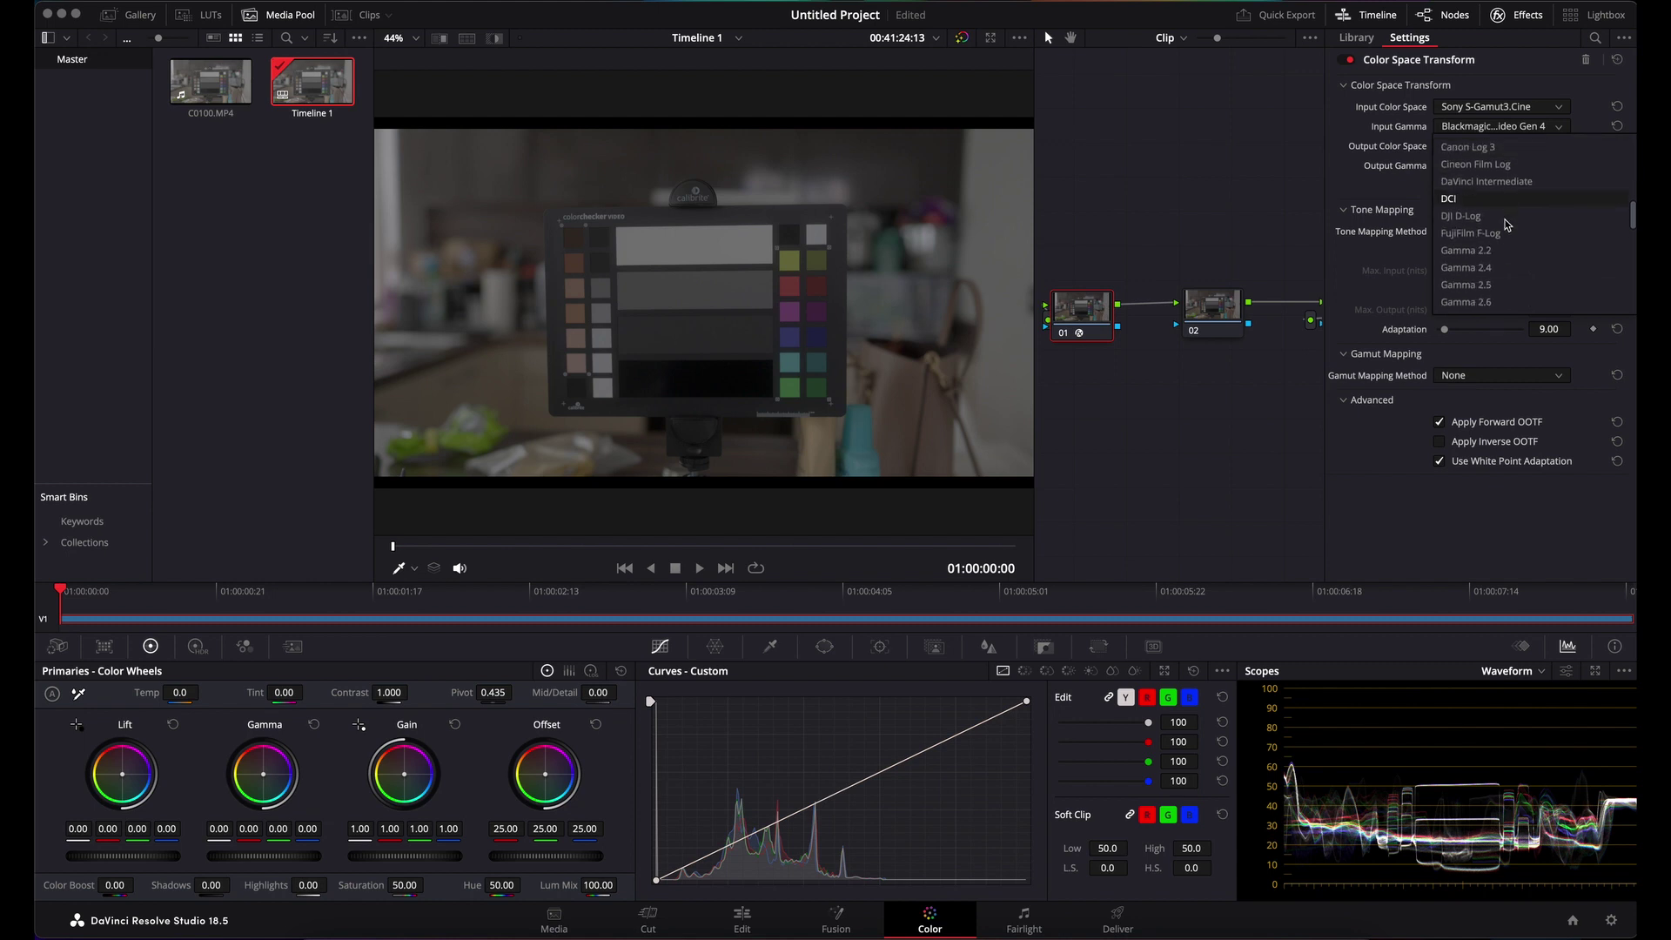
pyautogui.scroll(-3, 1501, 237)
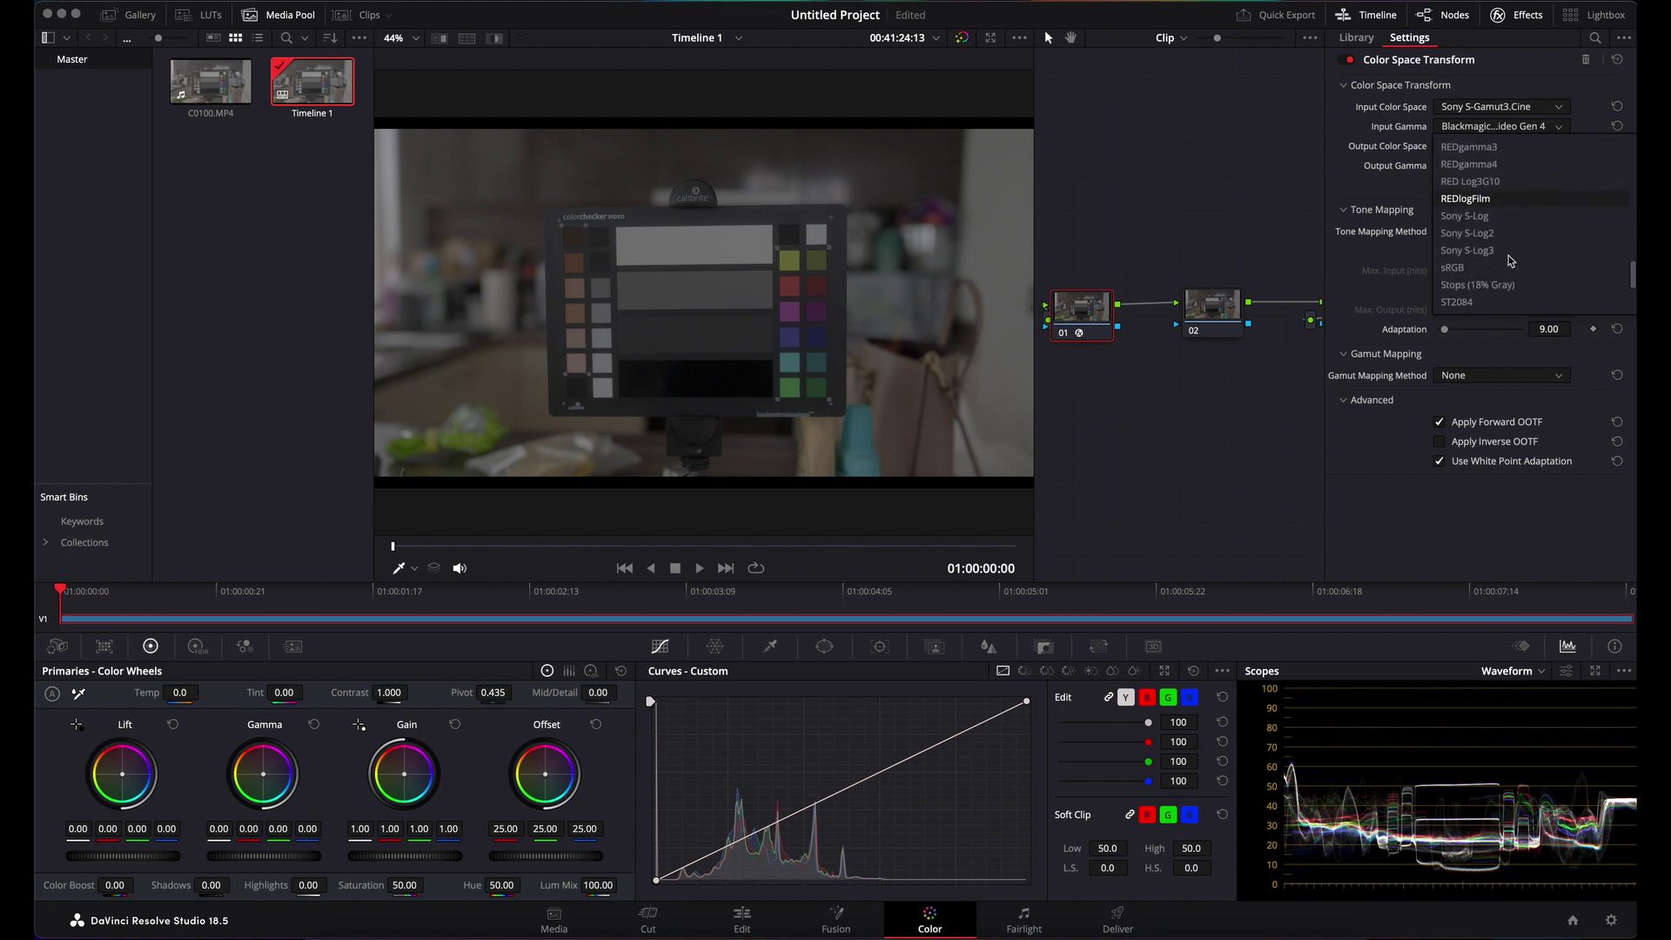
pyautogui.click(1503, 252)
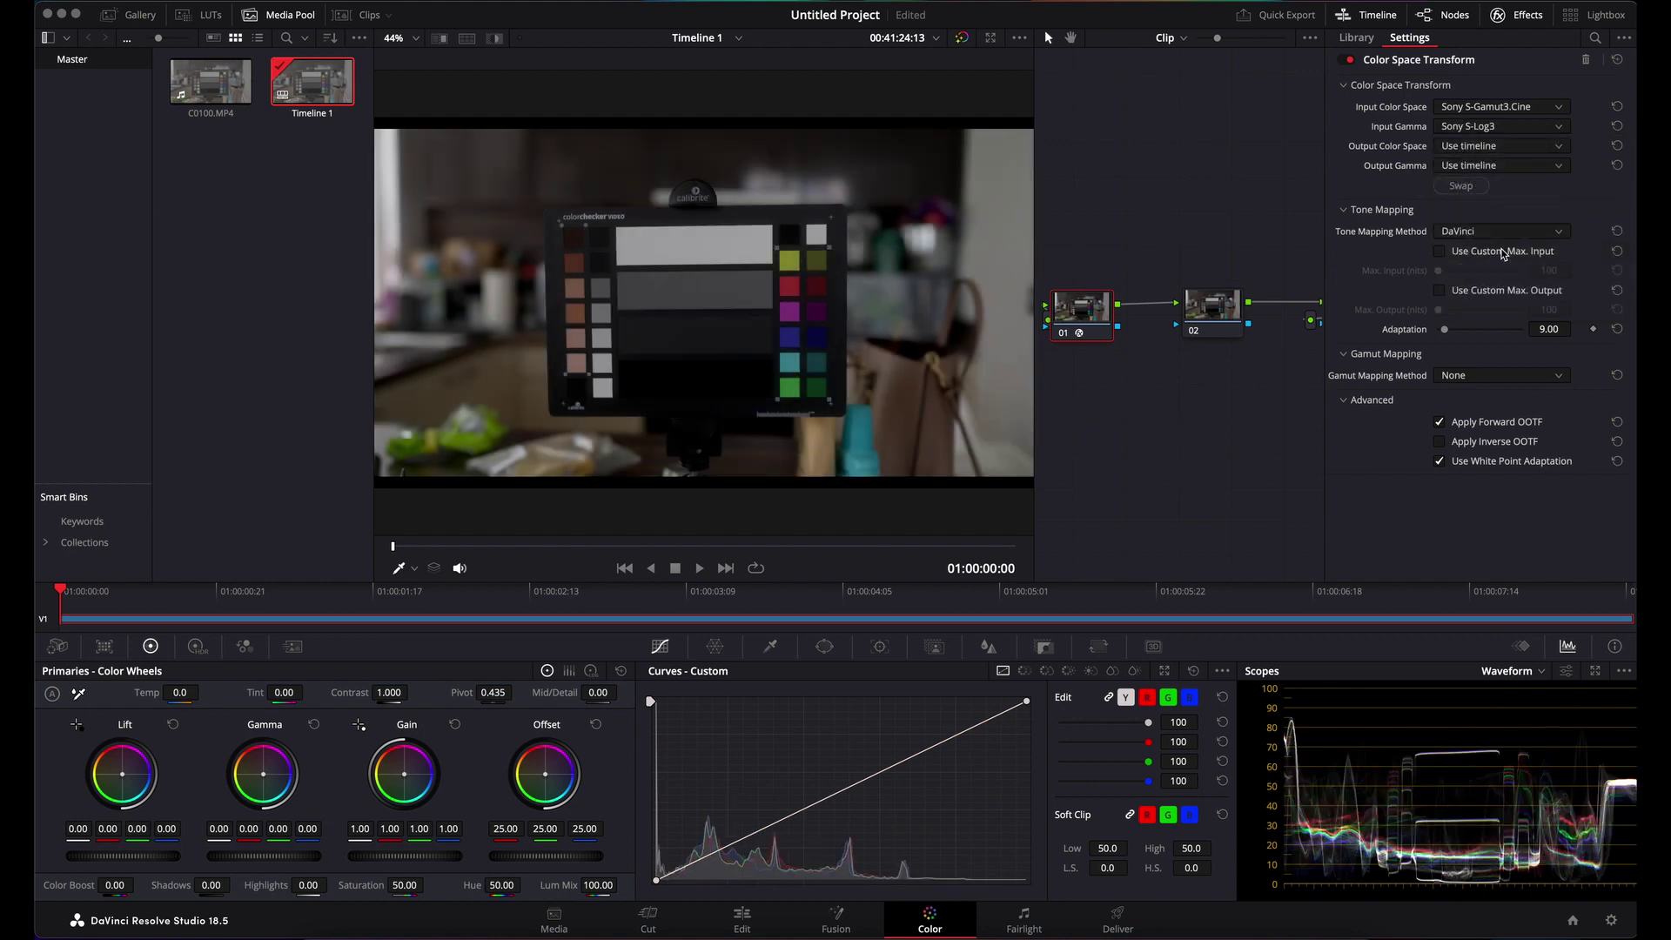
# - Set node 01's CST output to DaVinci Wide Gamut with DaVinci Intermediate gamma
pyautogui.click(1462, 147)
pyautogui.scroll(-3, 1533, 240)
pyautogui.scroll(-2, 1533, 241)
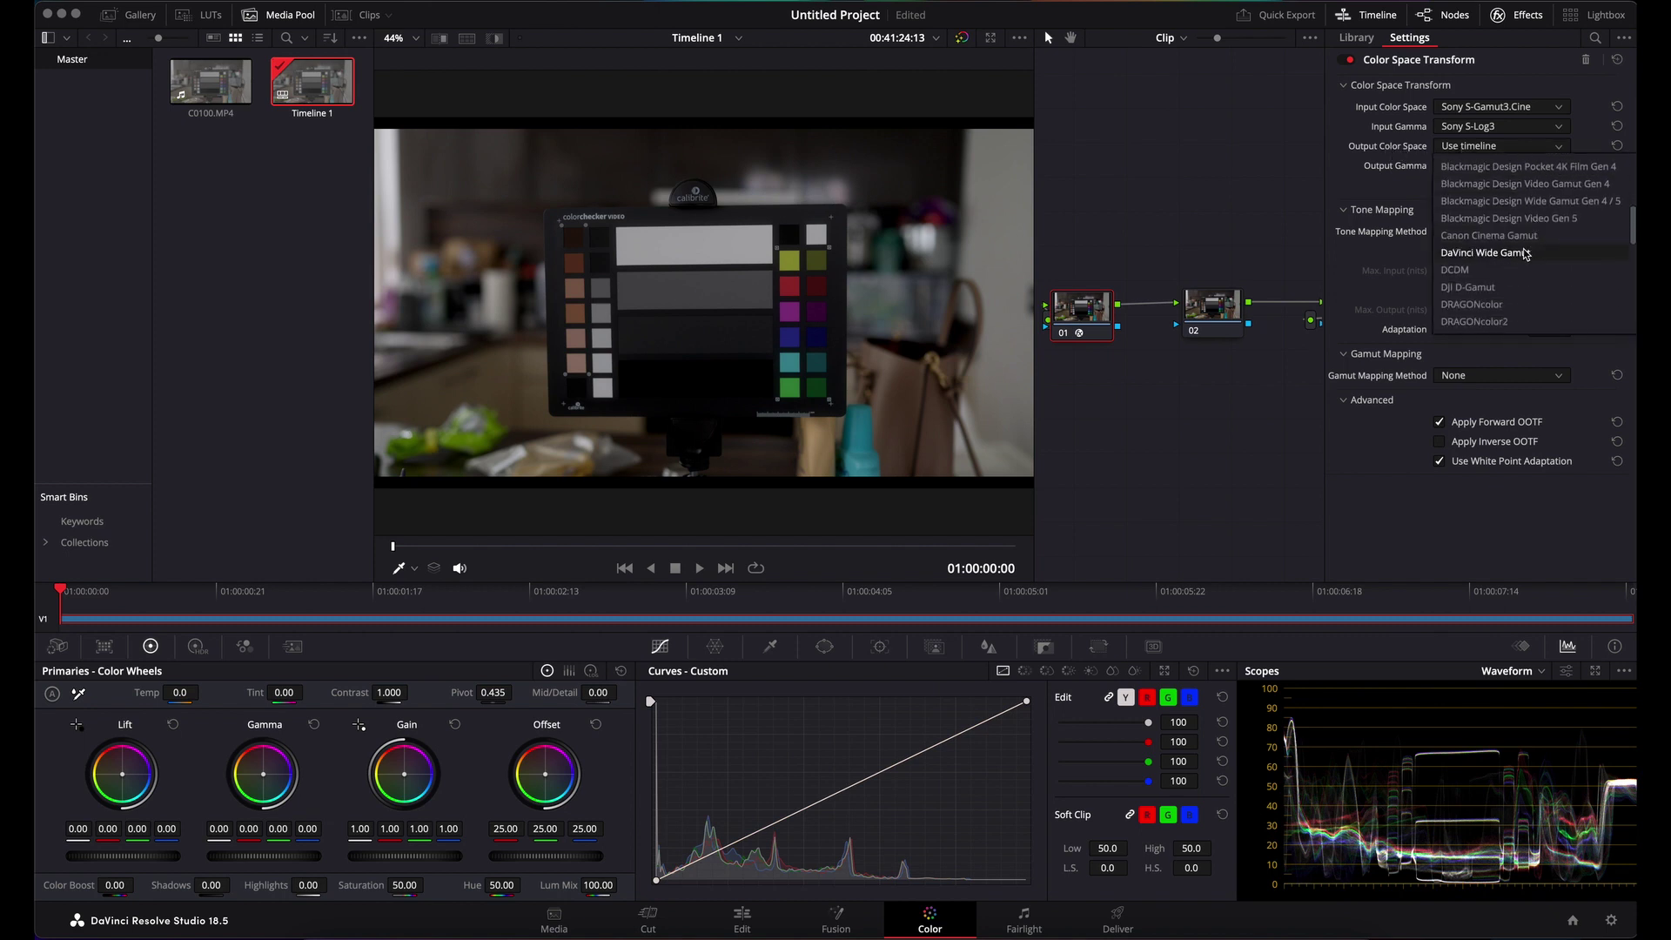
pyautogui.click(1525, 245)
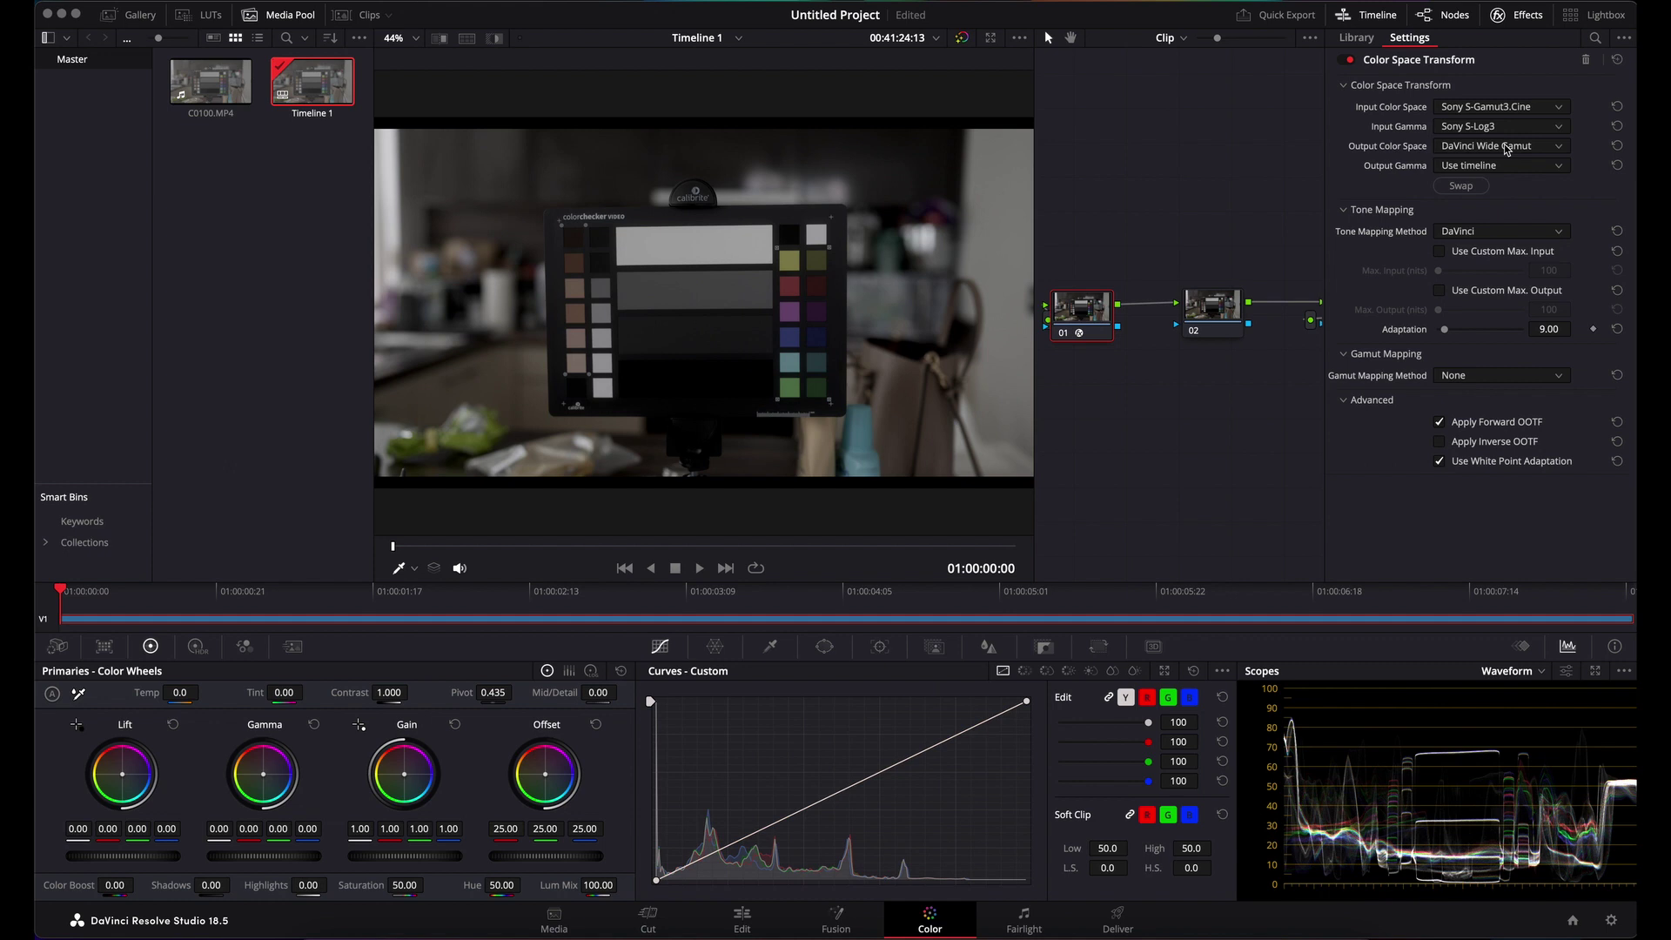
pyautogui.click(1463, 166)
pyautogui.scroll(-2, 1509, 254)
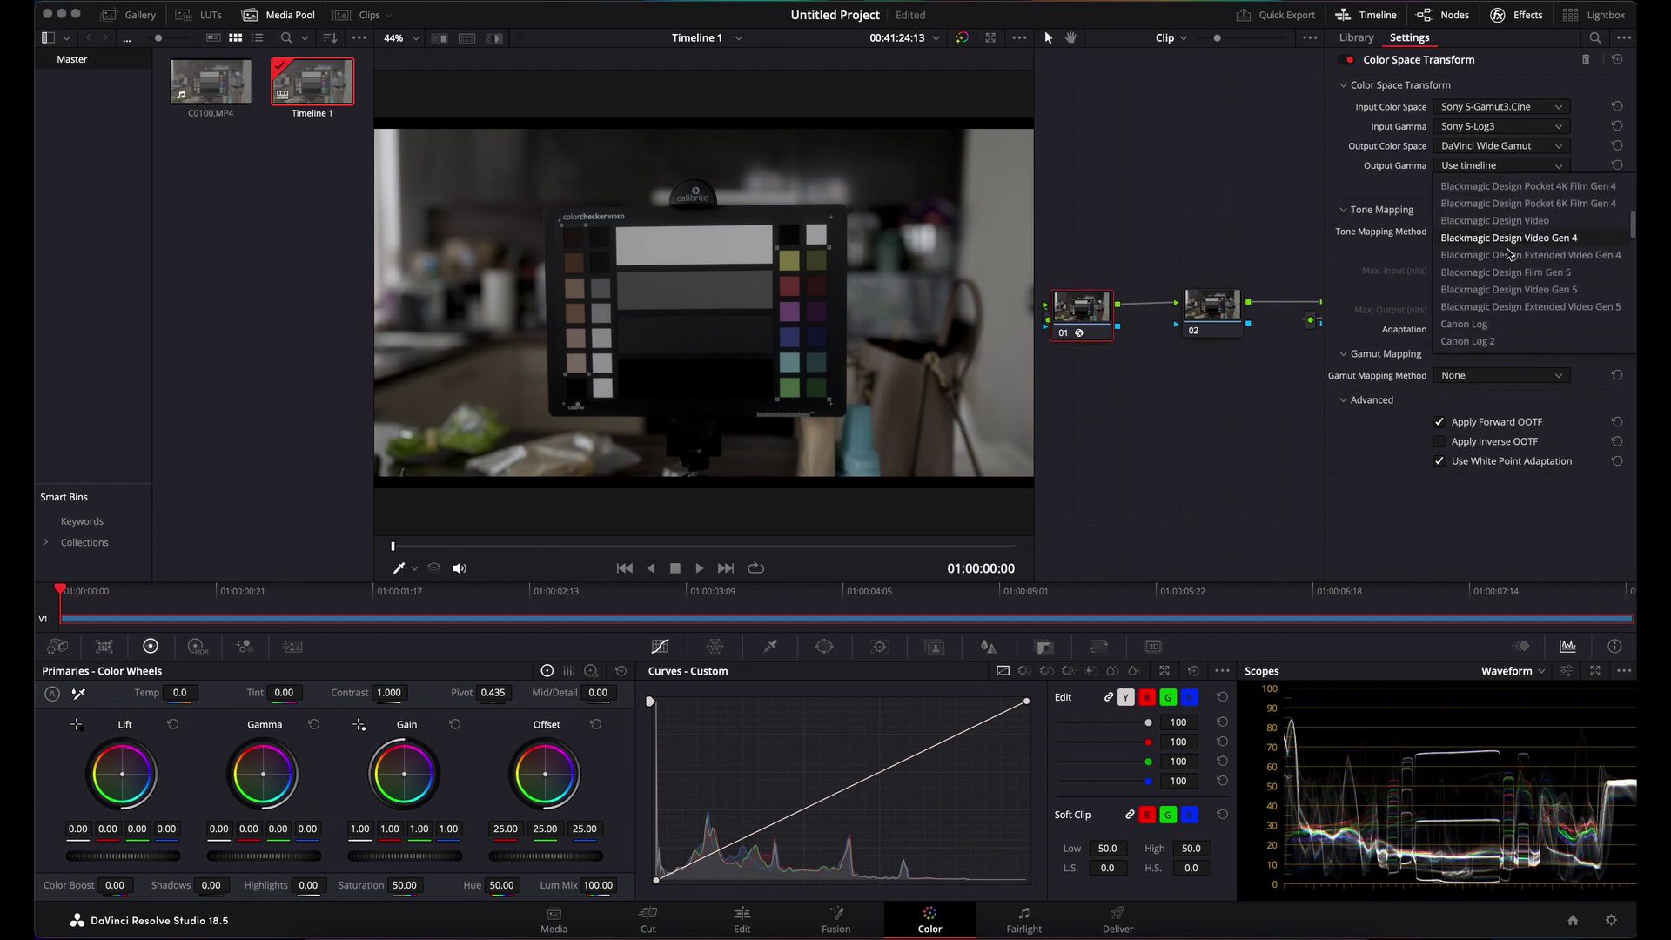
pyautogui.scroll(-3, 1509, 254)
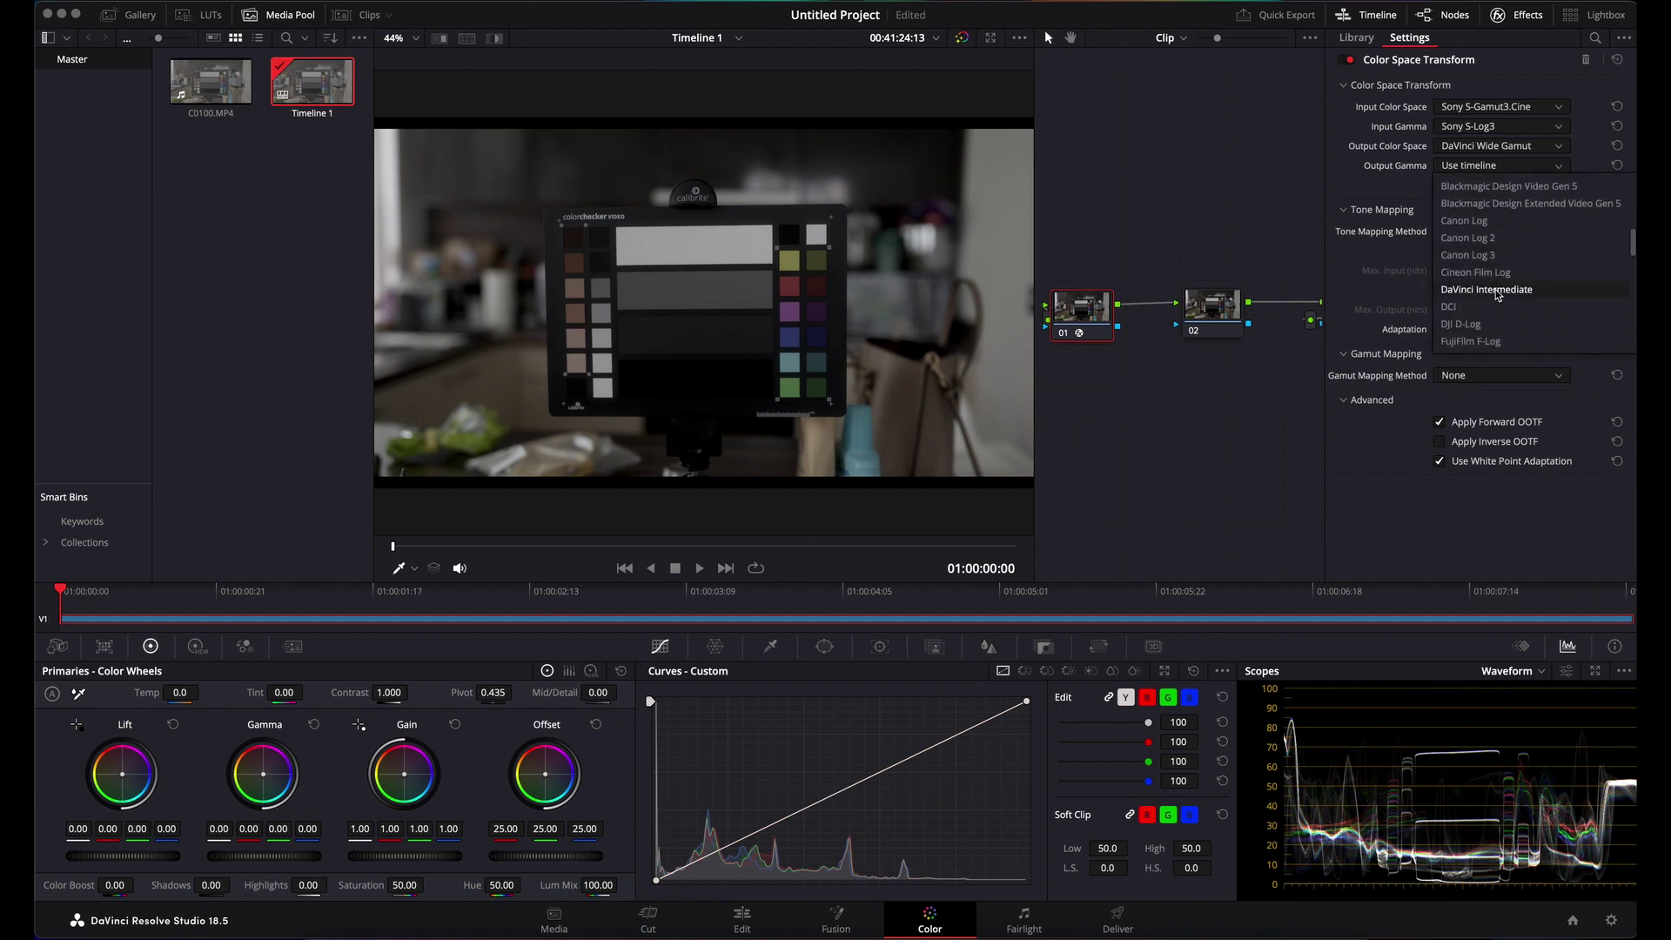
pyautogui.click(1497, 290)
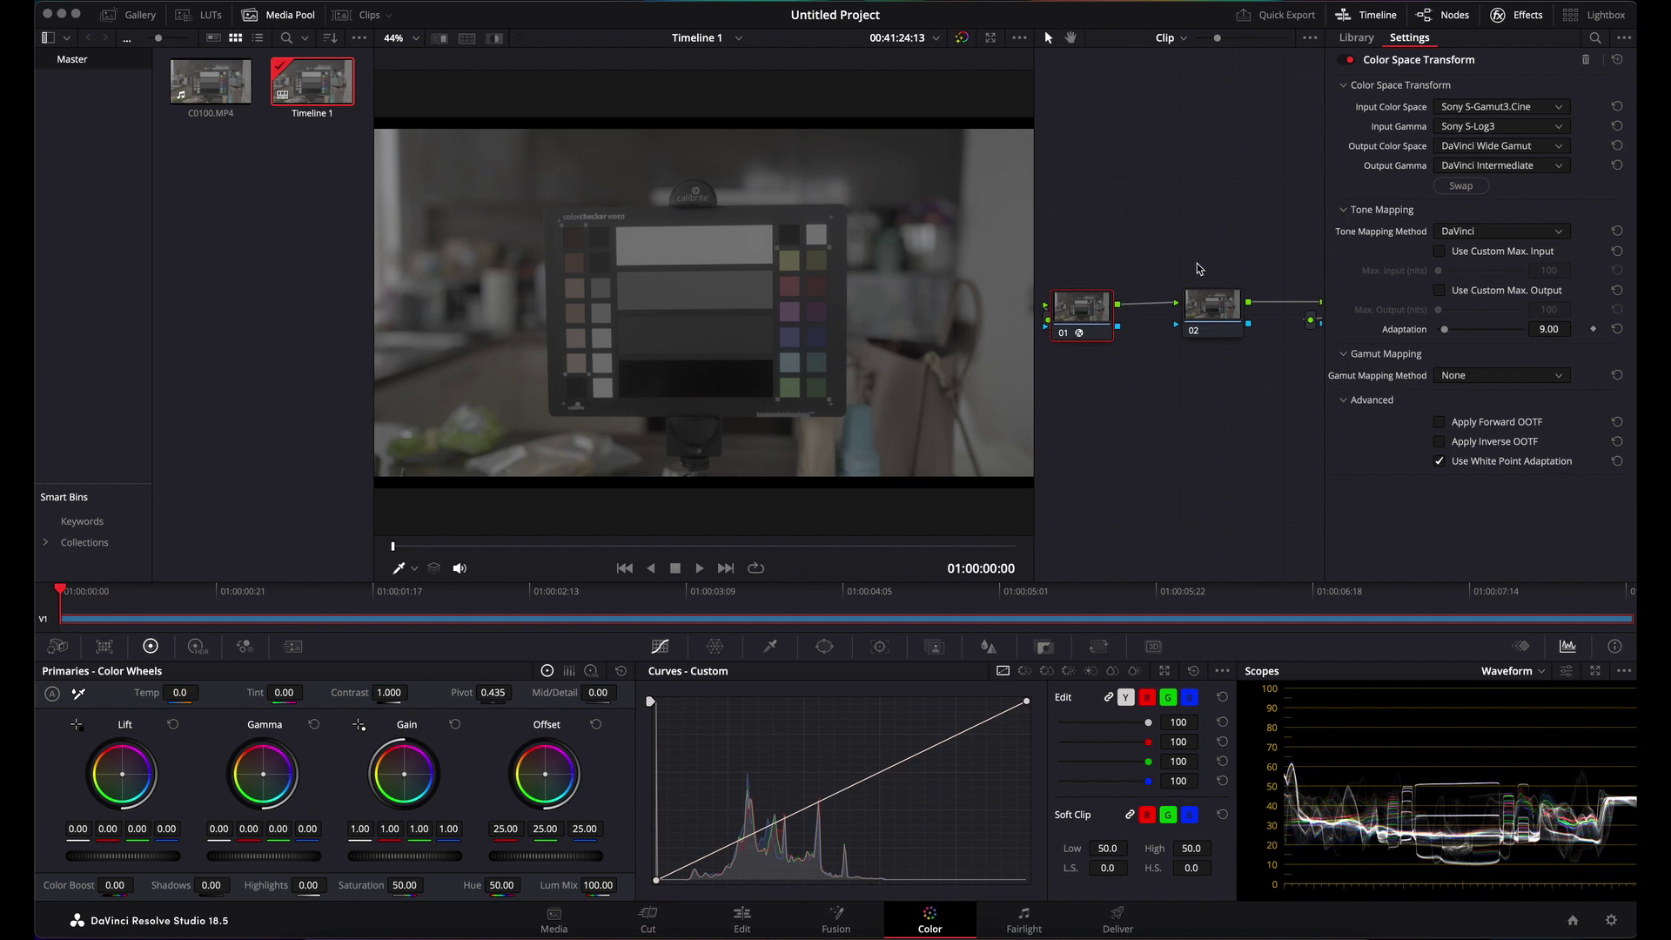
# - Select node 04 and drag a second Color Space Transform from the Effects library onto it
pyautogui.click(1512, 16)
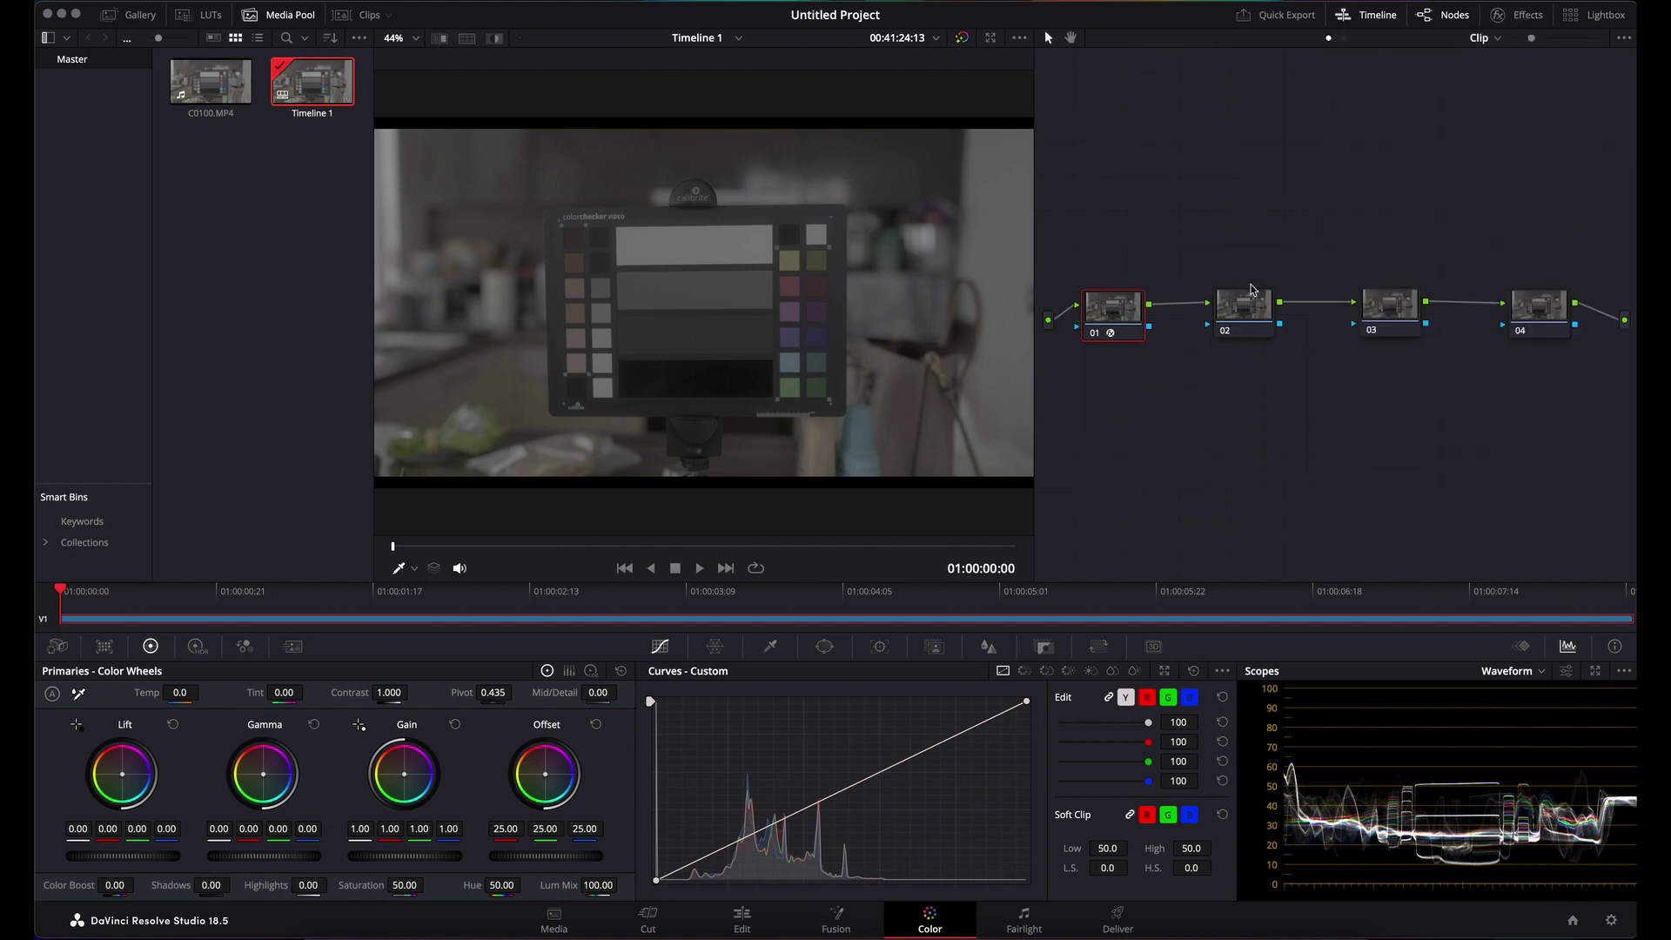
pyautogui.click(1538, 317)
pyautogui.click(1500, 15)
pyautogui.hscroll(5, 1238, 187)
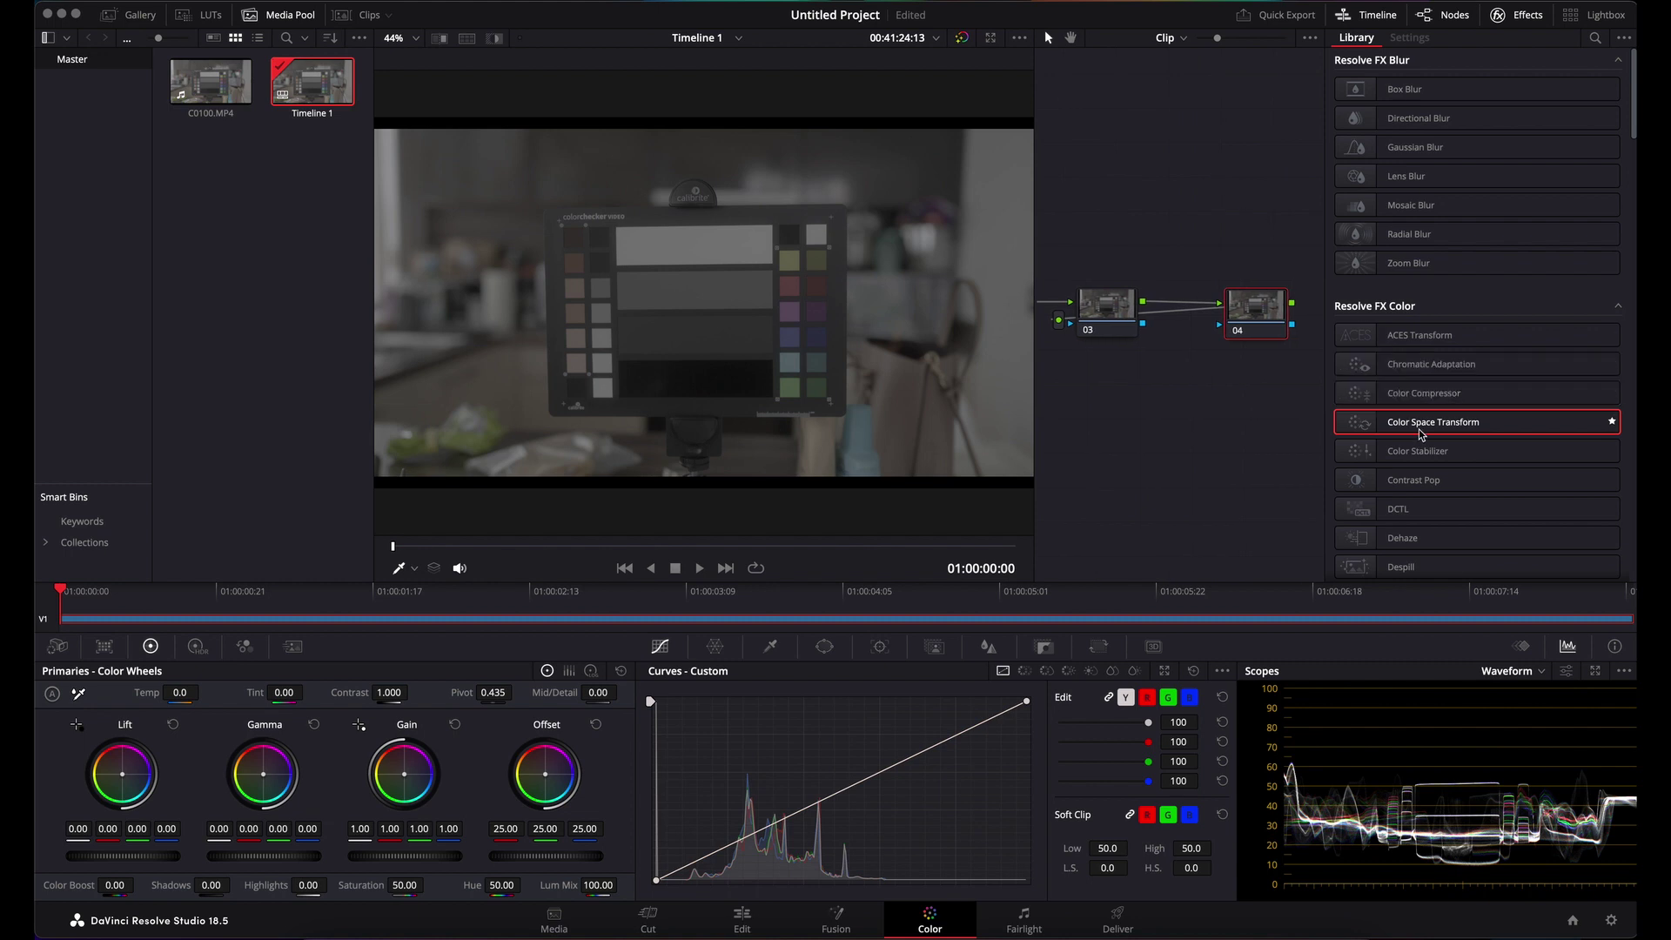
pyautogui.moveTo(1425, 430); pyautogui.dragTo(1255, 319)
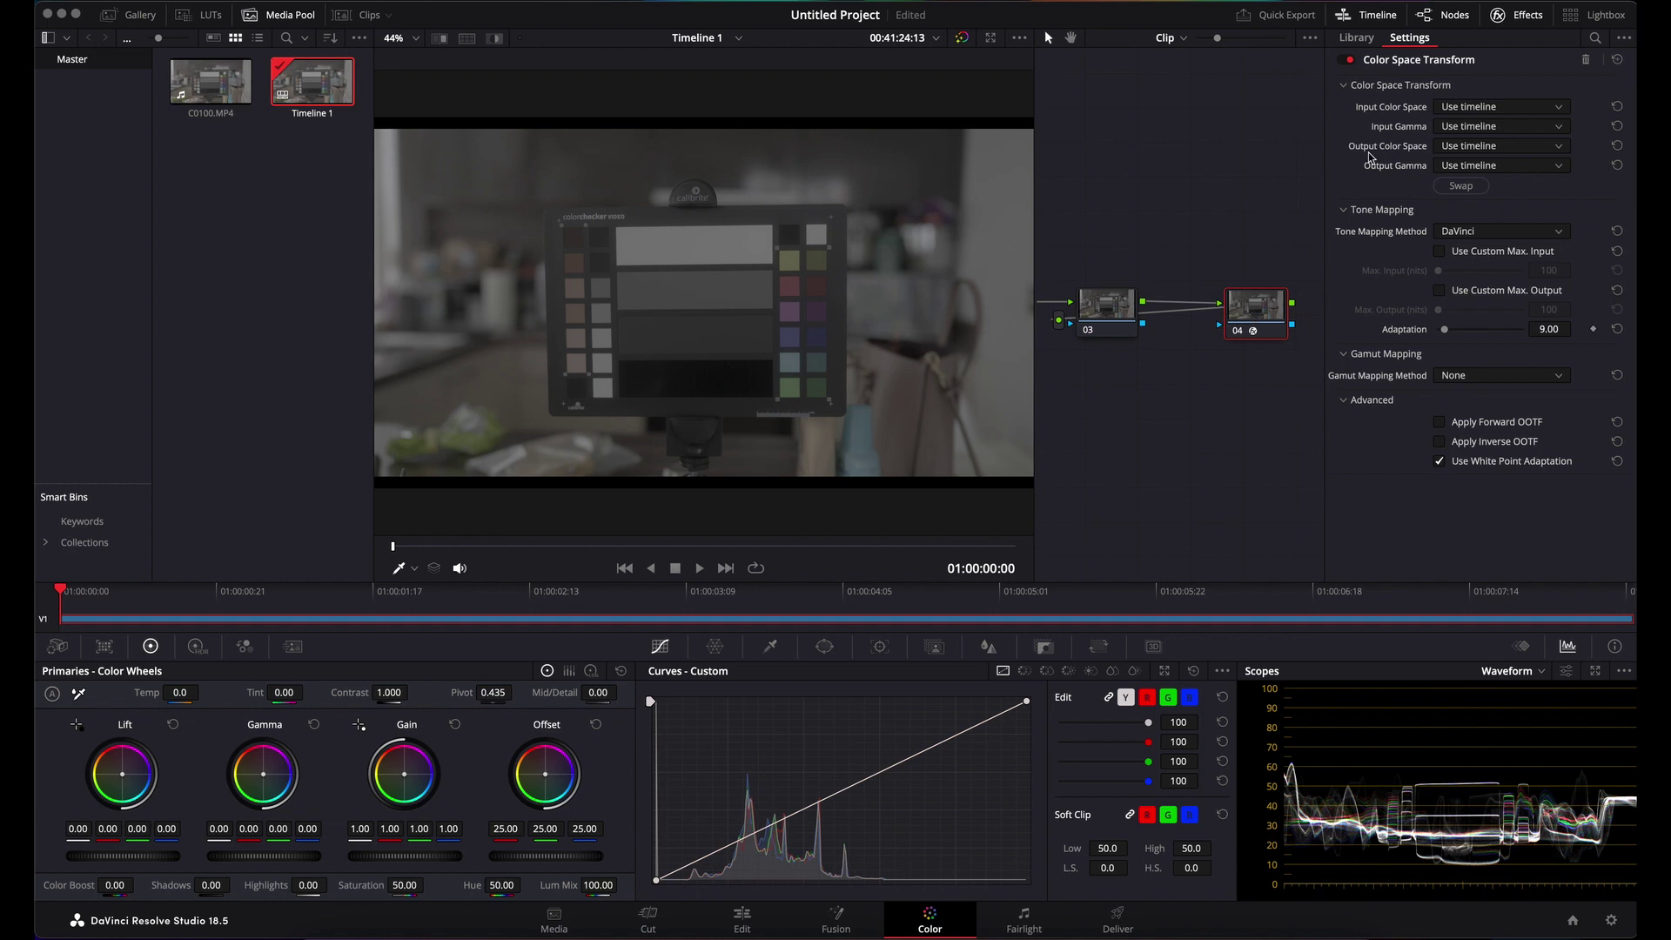
# - Set node 04's CST input to DaVinci Wide Gamut with DaVinci Intermediate gamma
pyautogui.click(1445, 108)
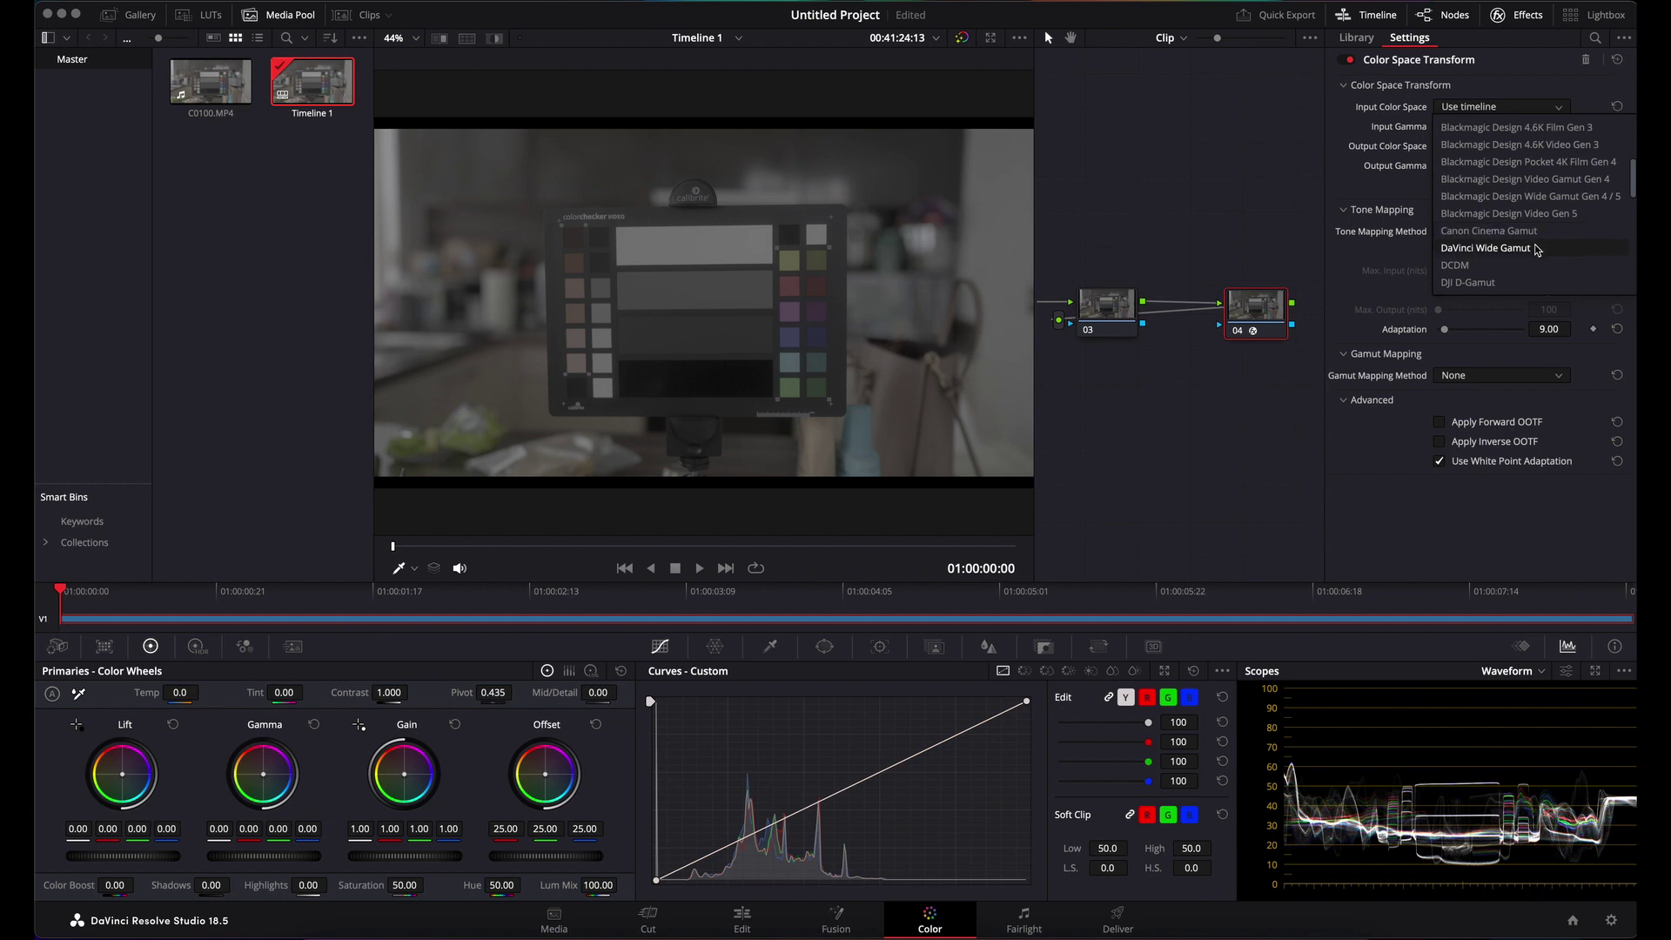
pyautogui.click(1536, 261)
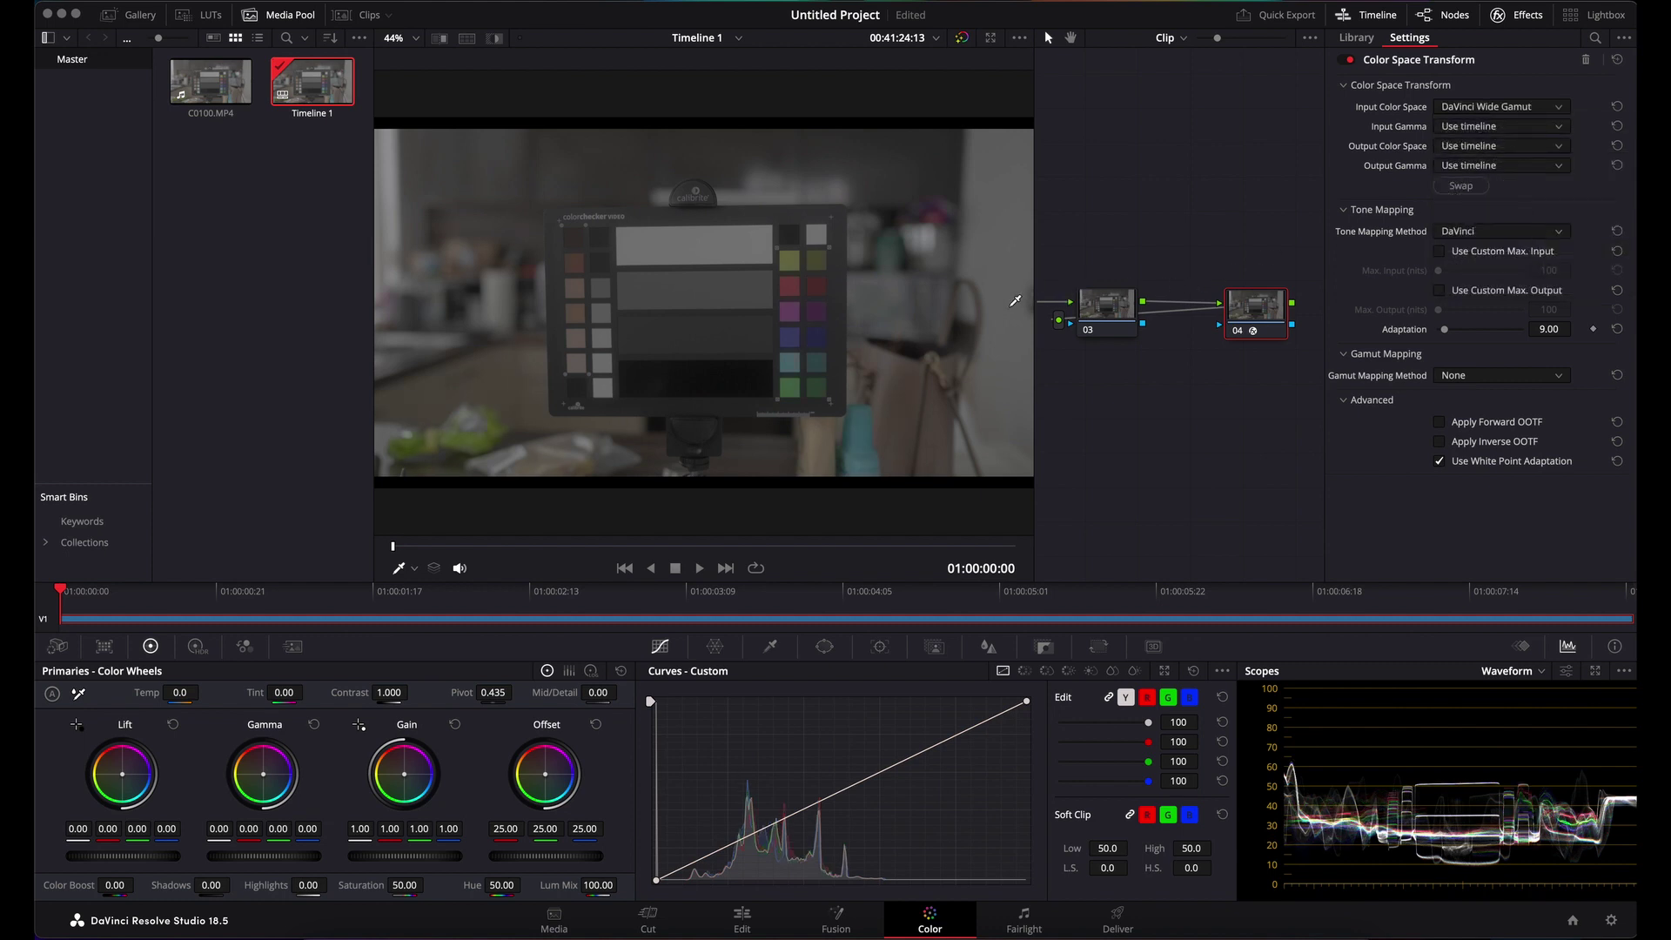
pyautogui.click(1462, 133)
pyautogui.scroll(-5, 1516, 242)
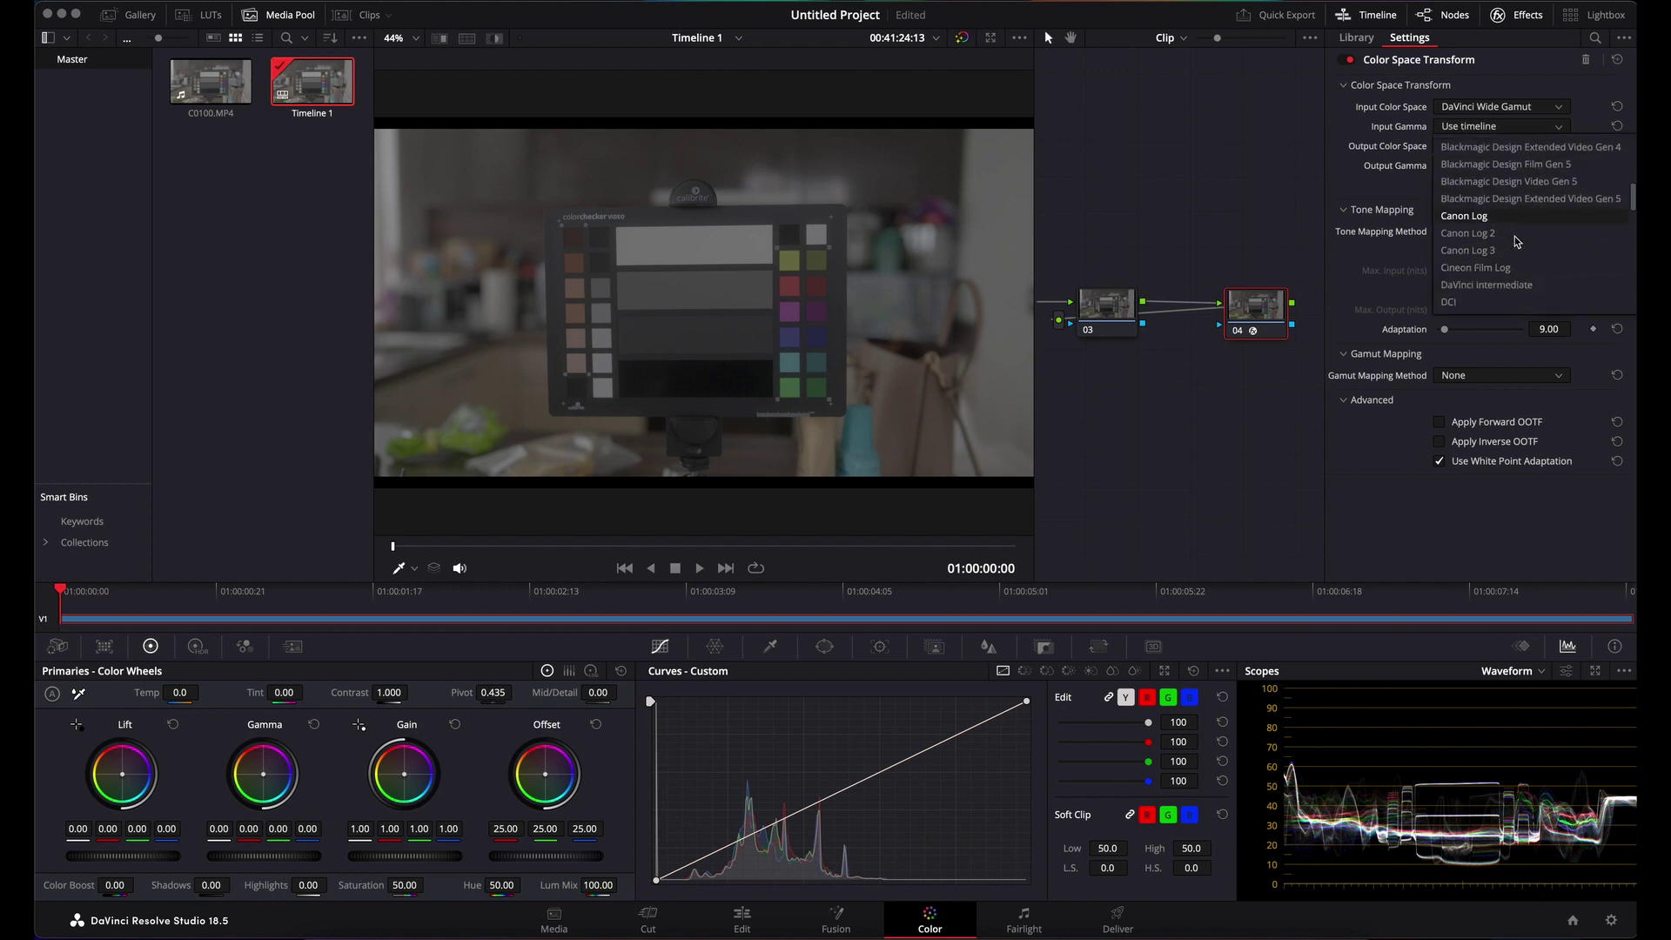
pyautogui.scroll(-1, 1513, 257)
pyautogui.click(1509, 269)
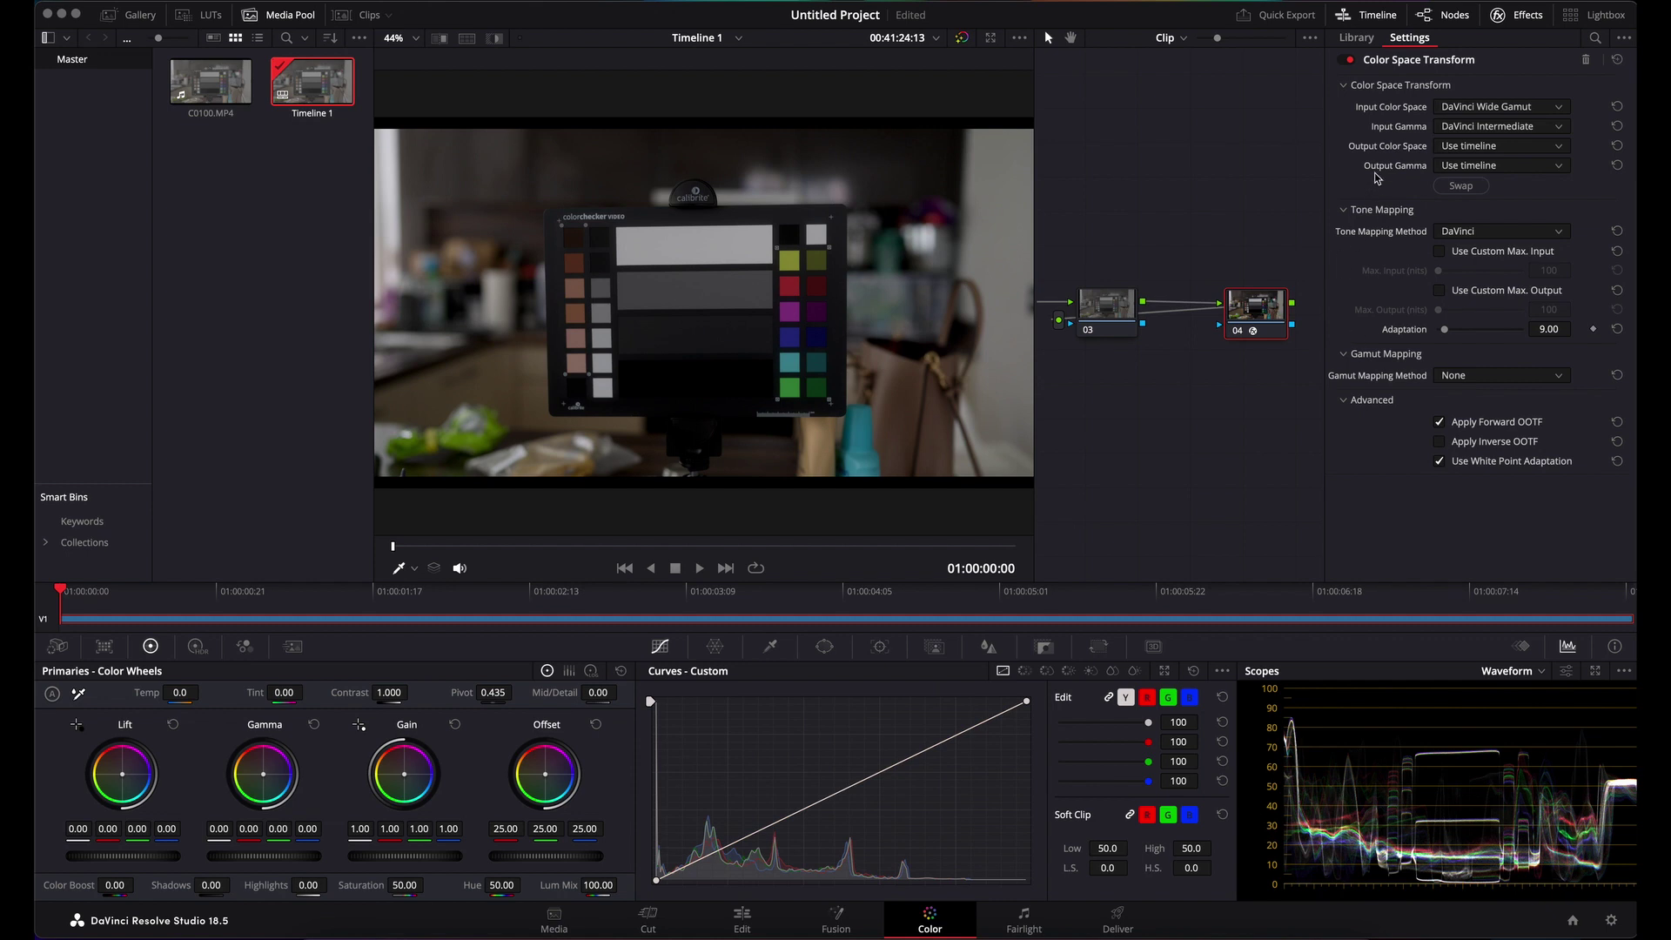
# - Set node 04's CST output to Rec.709 with Gamma 2.4 and close the Effects panel
pyautogui.click(1463, 146)
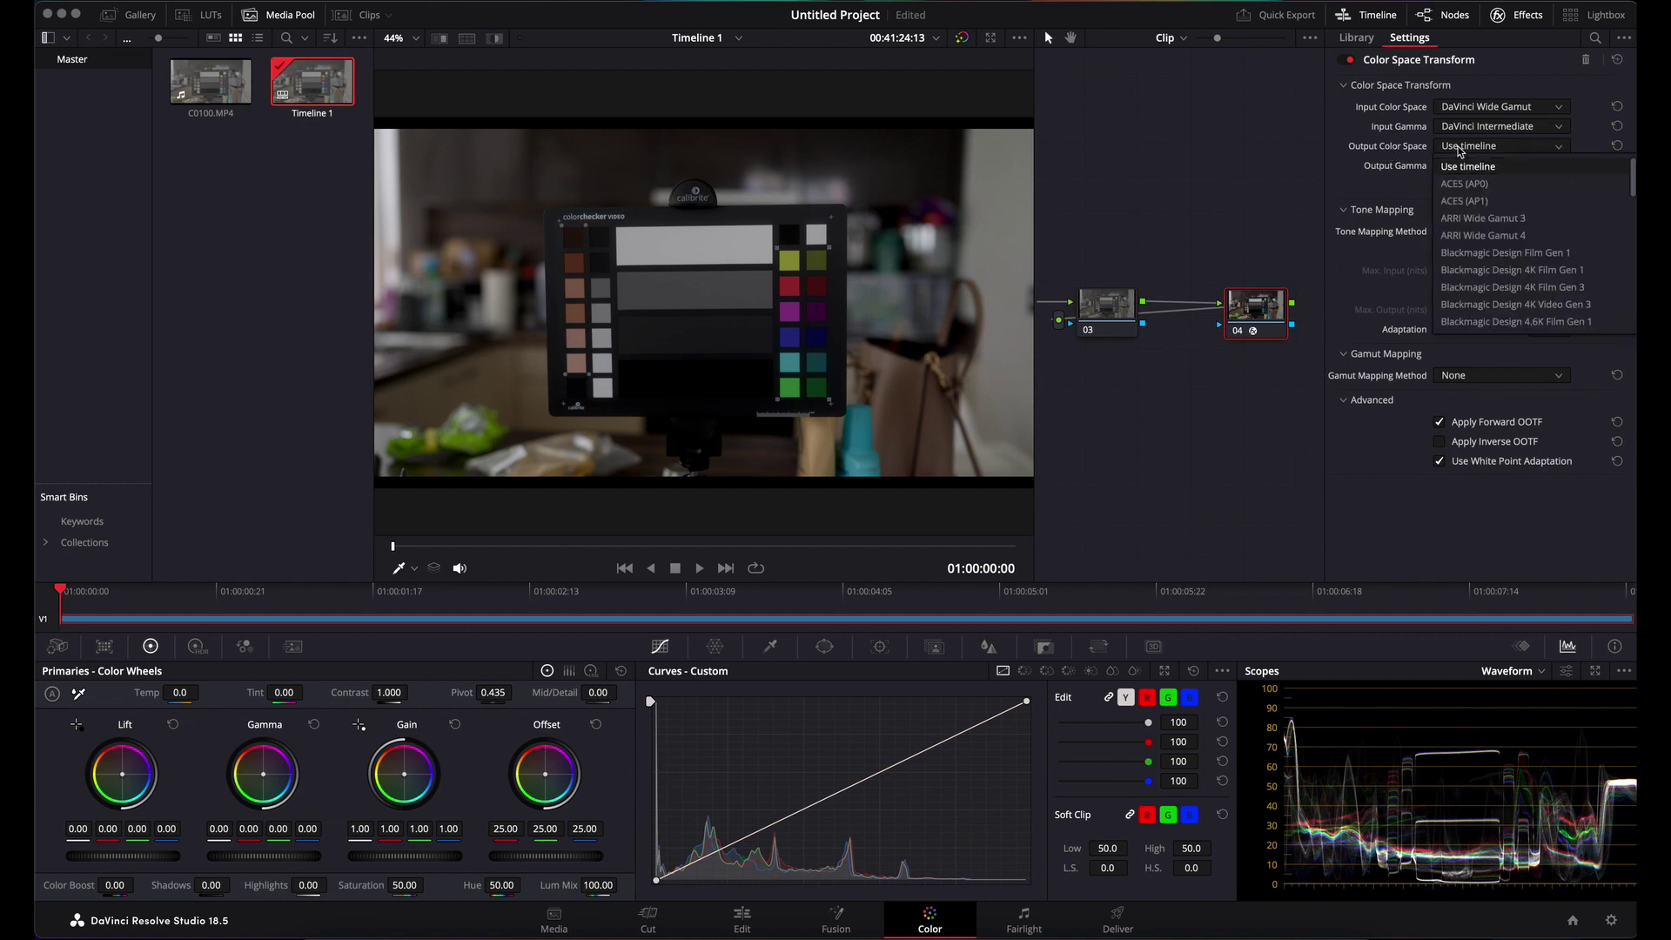
pyautogui.scroll(-5, 1510, 242)
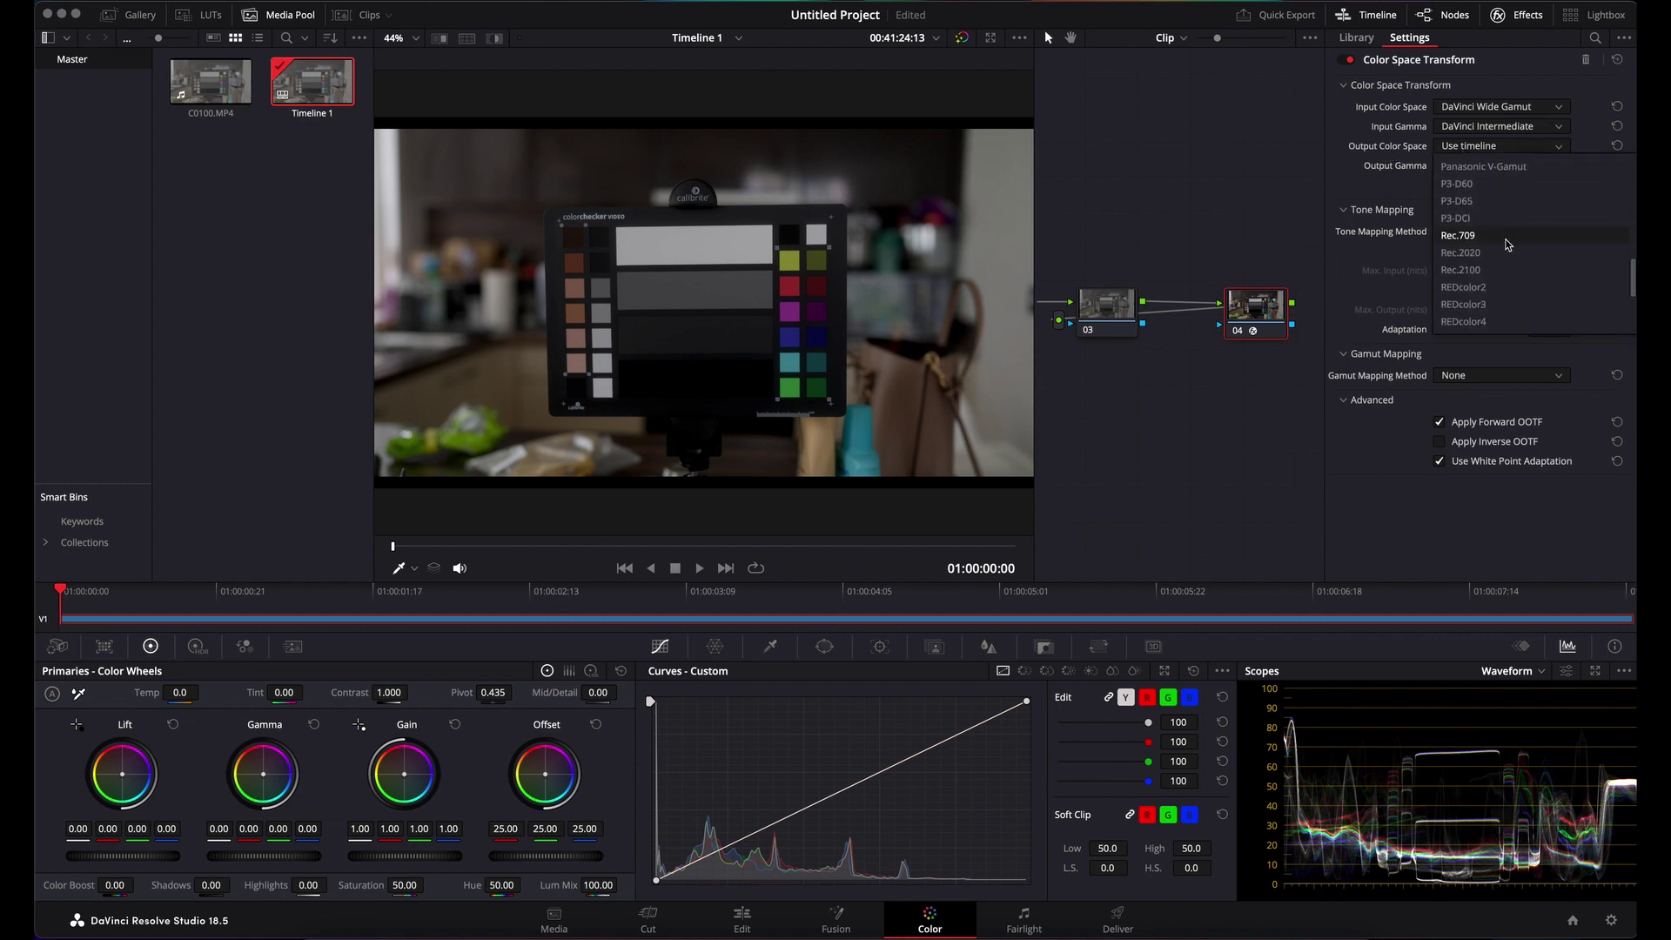
pyautogui.click(1460, 187)
pyautogui.click(1470, 165)
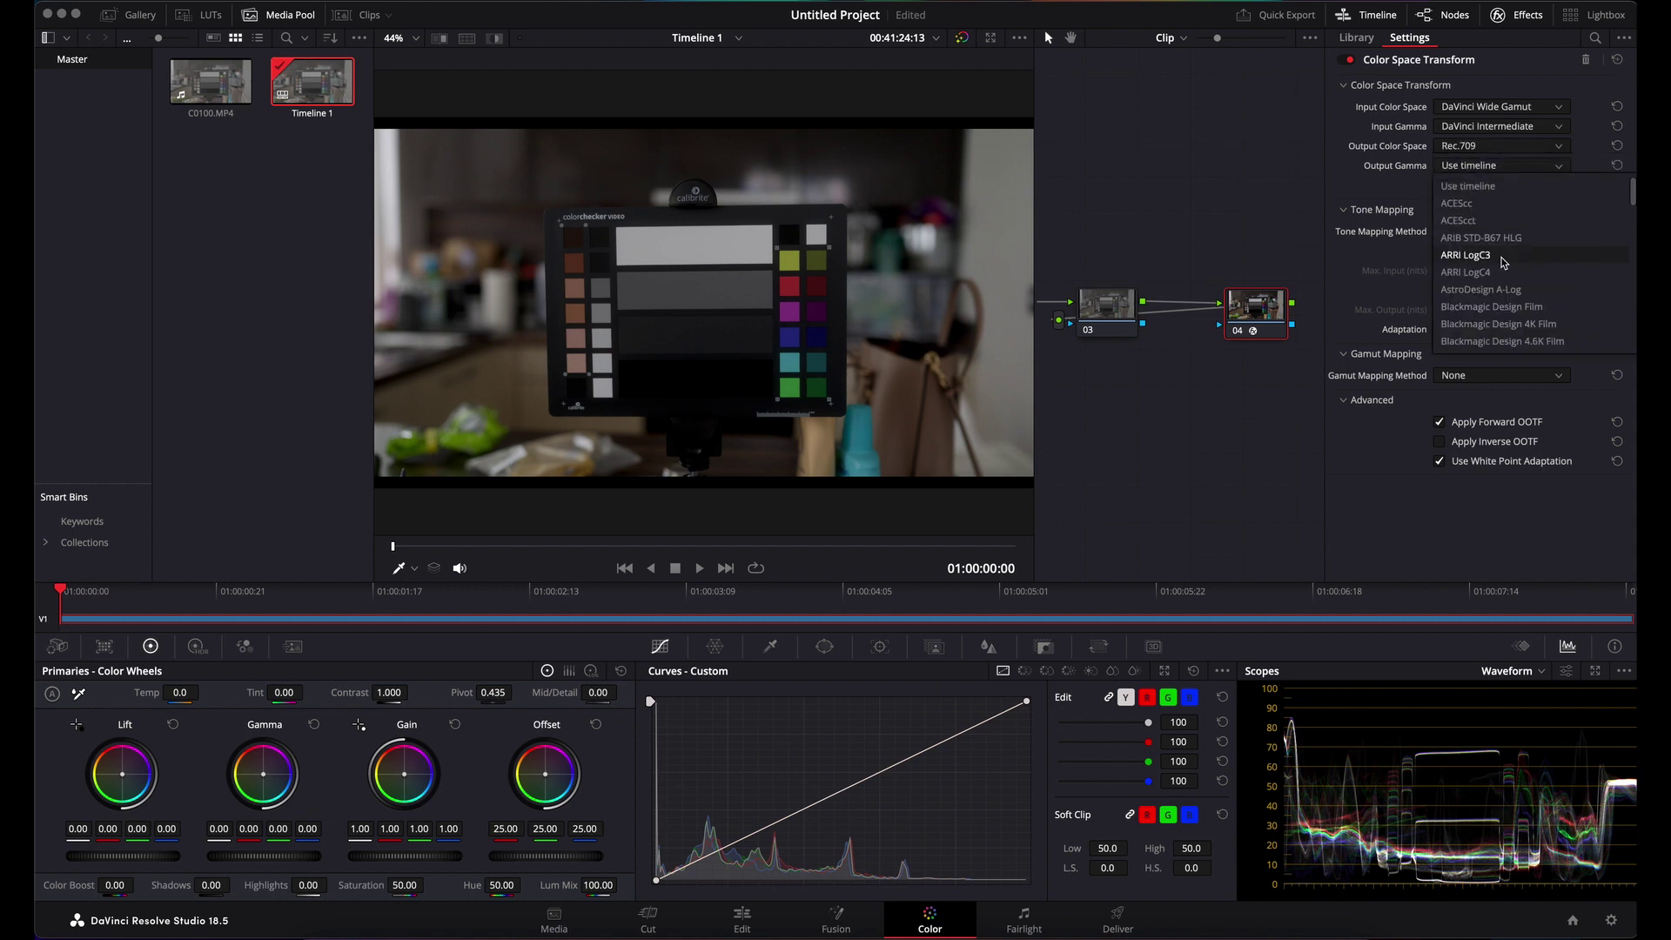
pyautogui.scroll(-5, 1503, 261)
pyautogui.scroll(-4, 1504, 263)
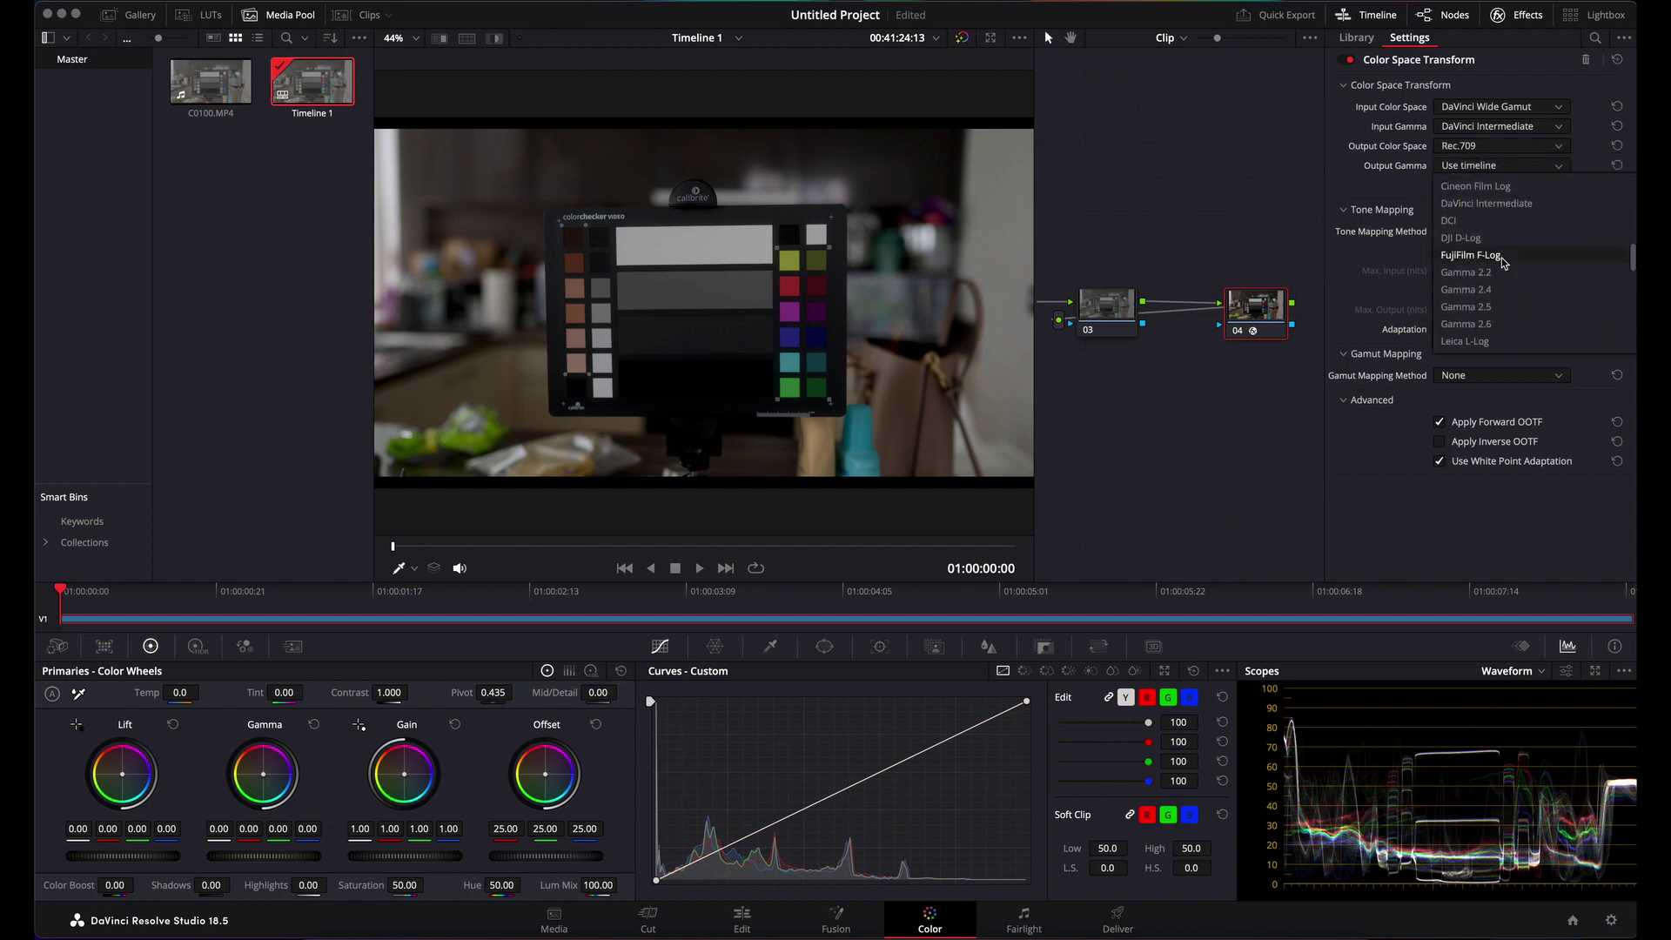
pyautogui.click(1500, 292)
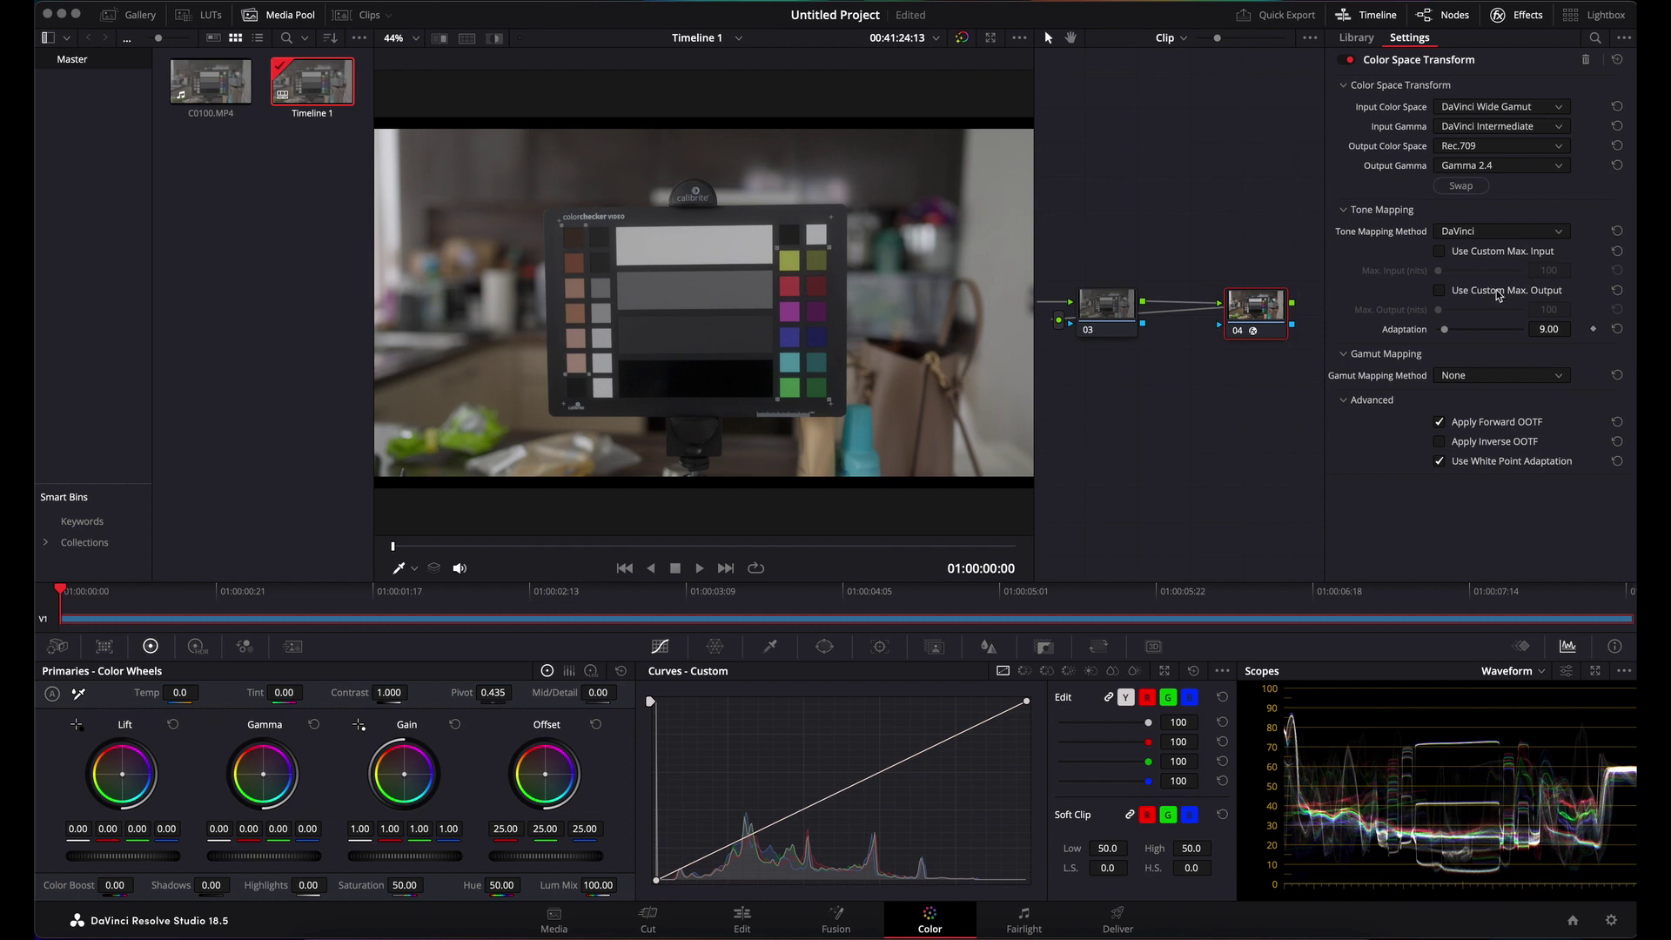
pyautogui.click(1515, 15)
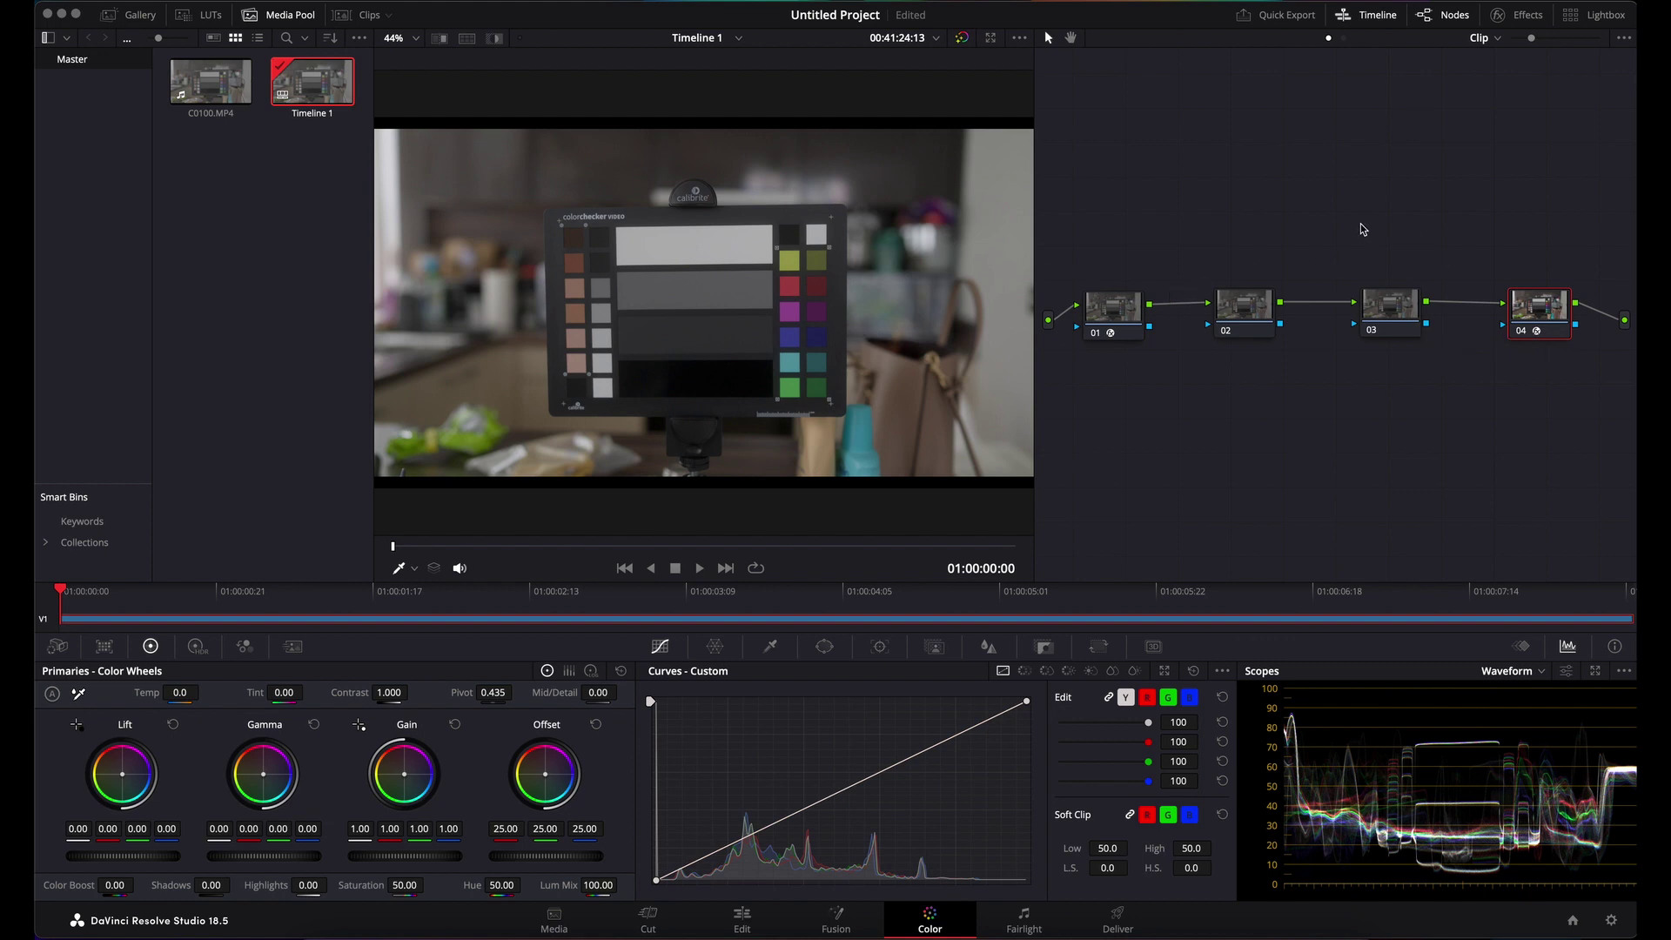
pyautogui.click(1243, 315)
pyautogui.click(1371, 316)
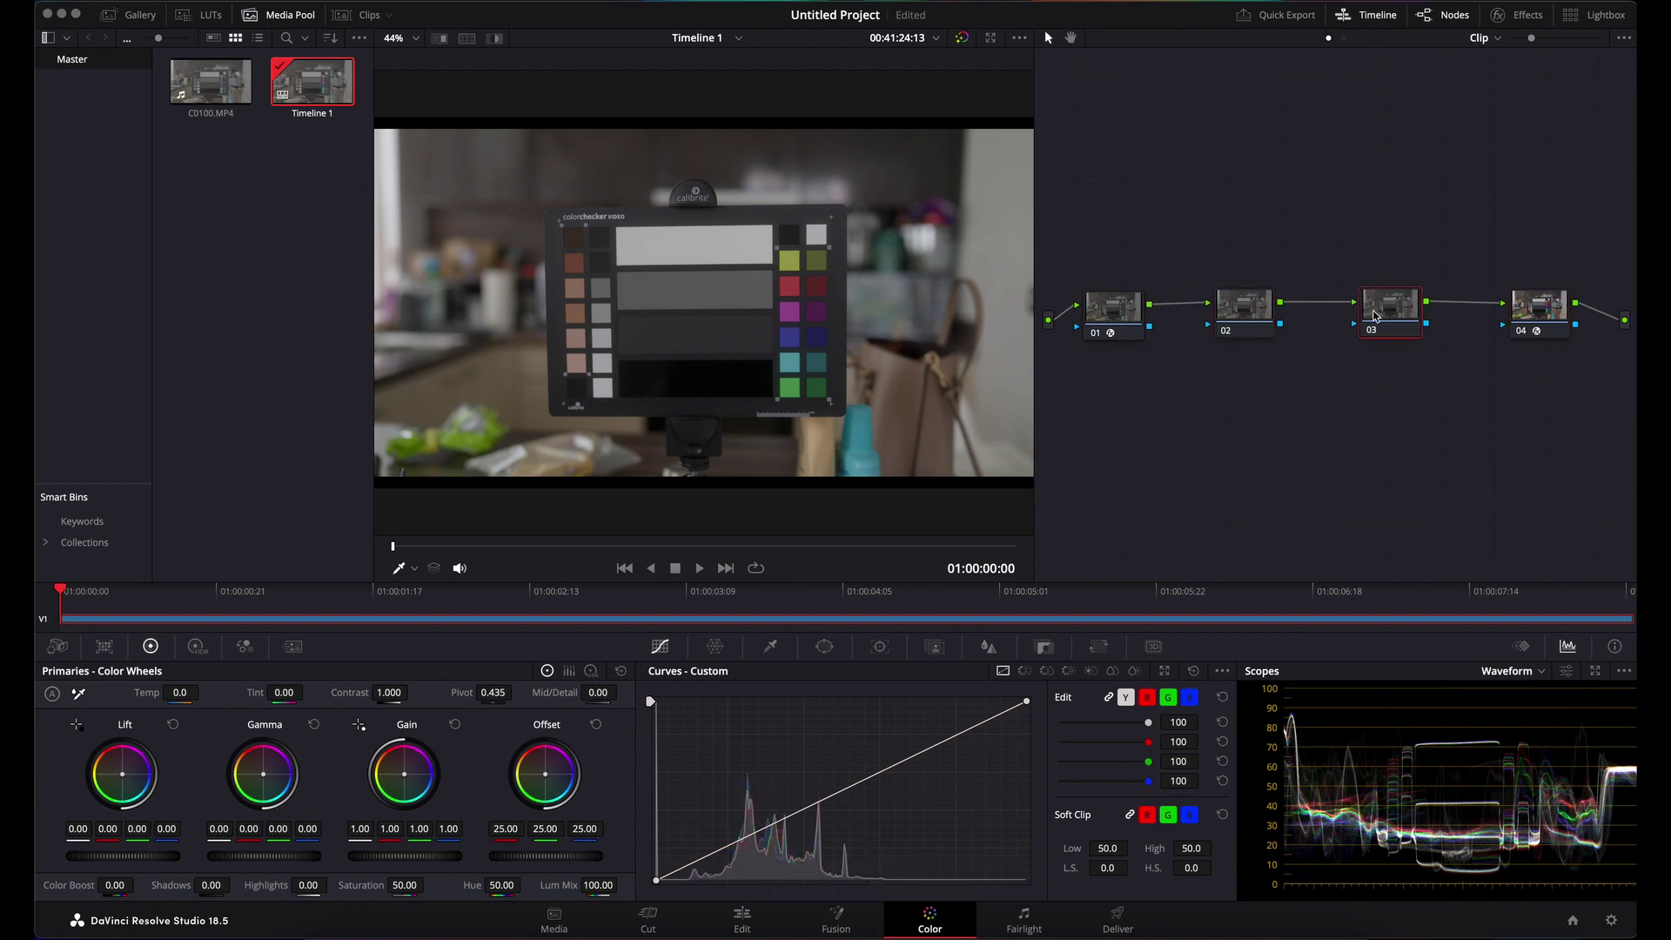
pyautogui.click(1120, 315)
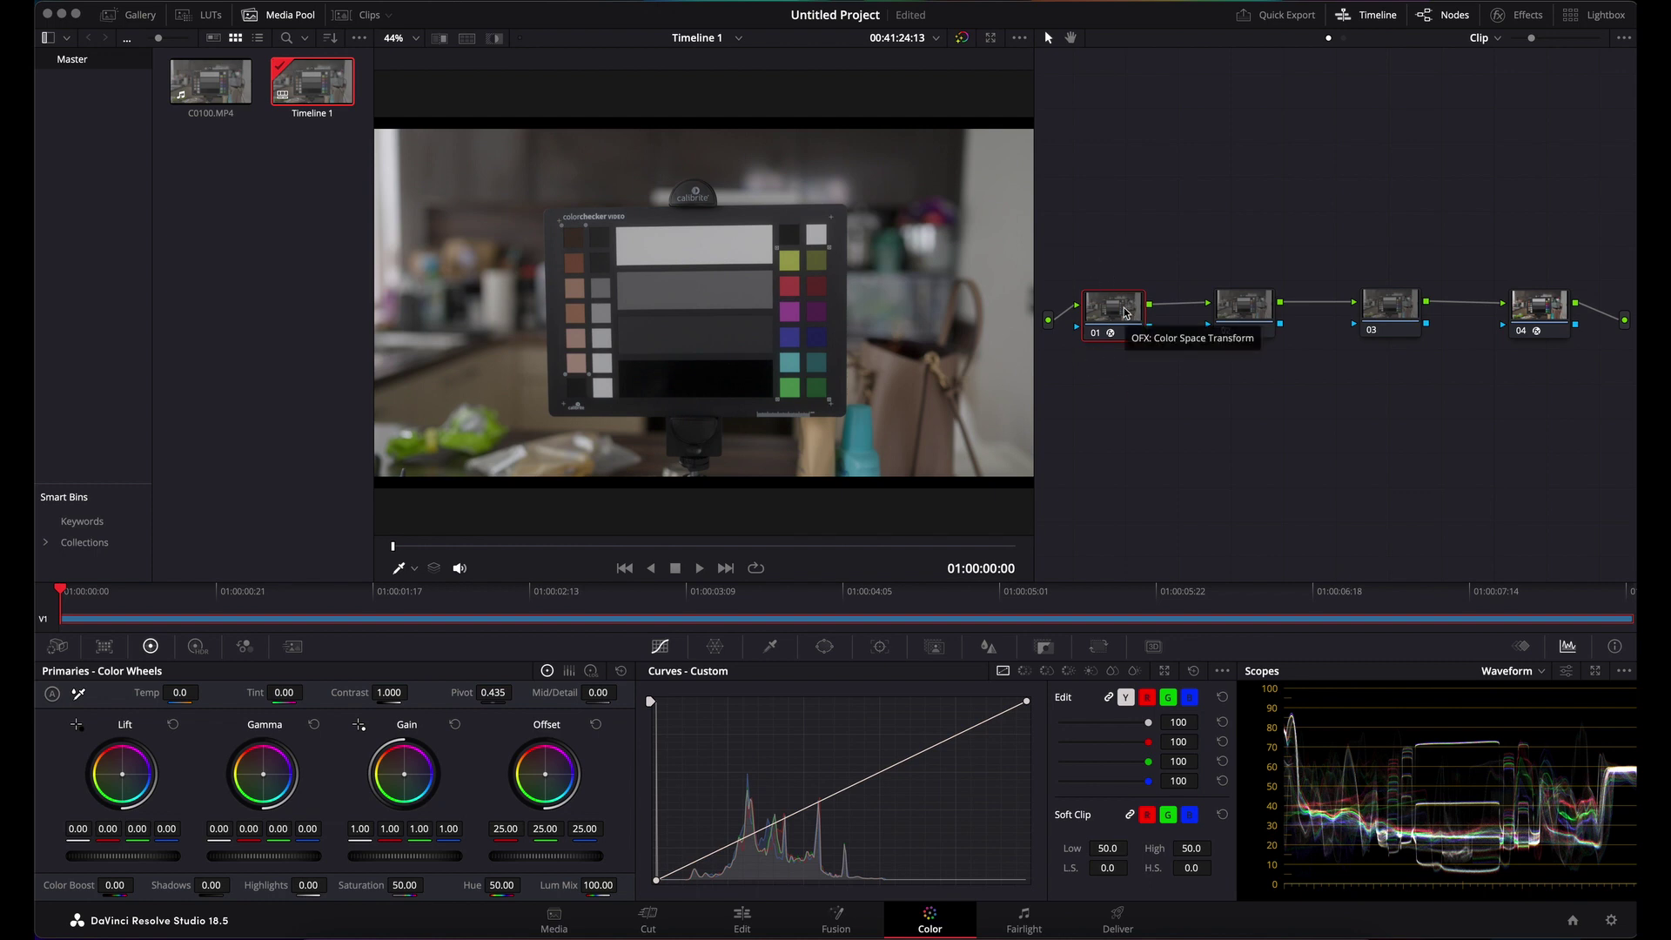
pyautogui.click(1246, 314)
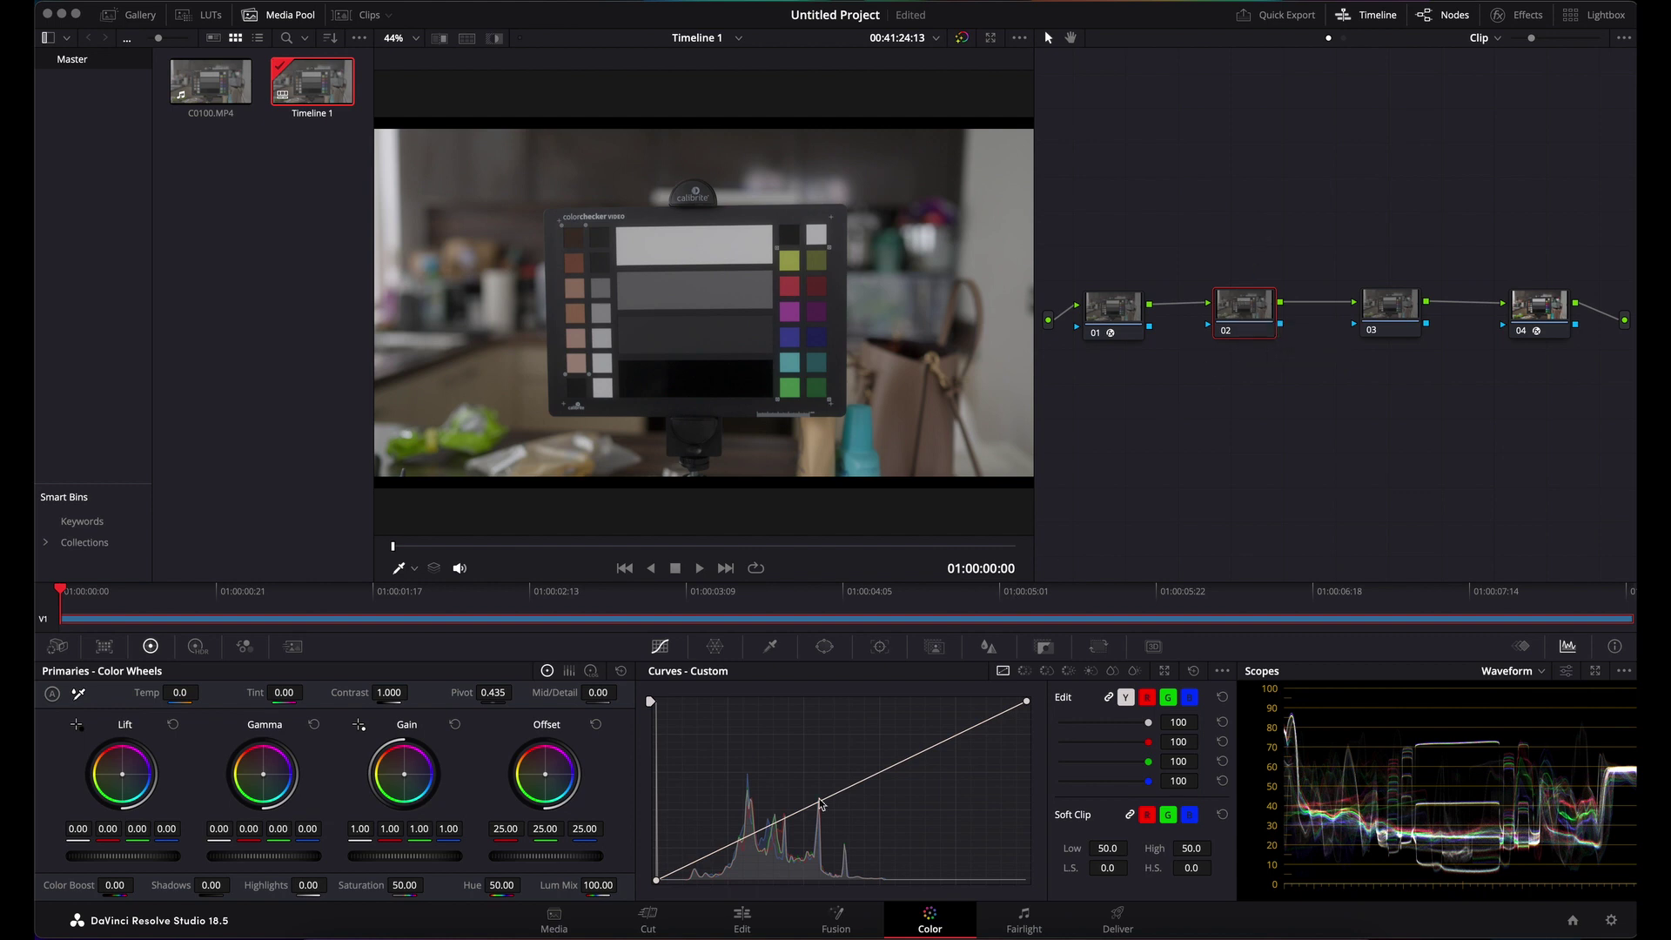
# - Add a midpoint to node 02's custom curve, pull the shadows down and lift the highlights
pyautogui.click(780, 821)
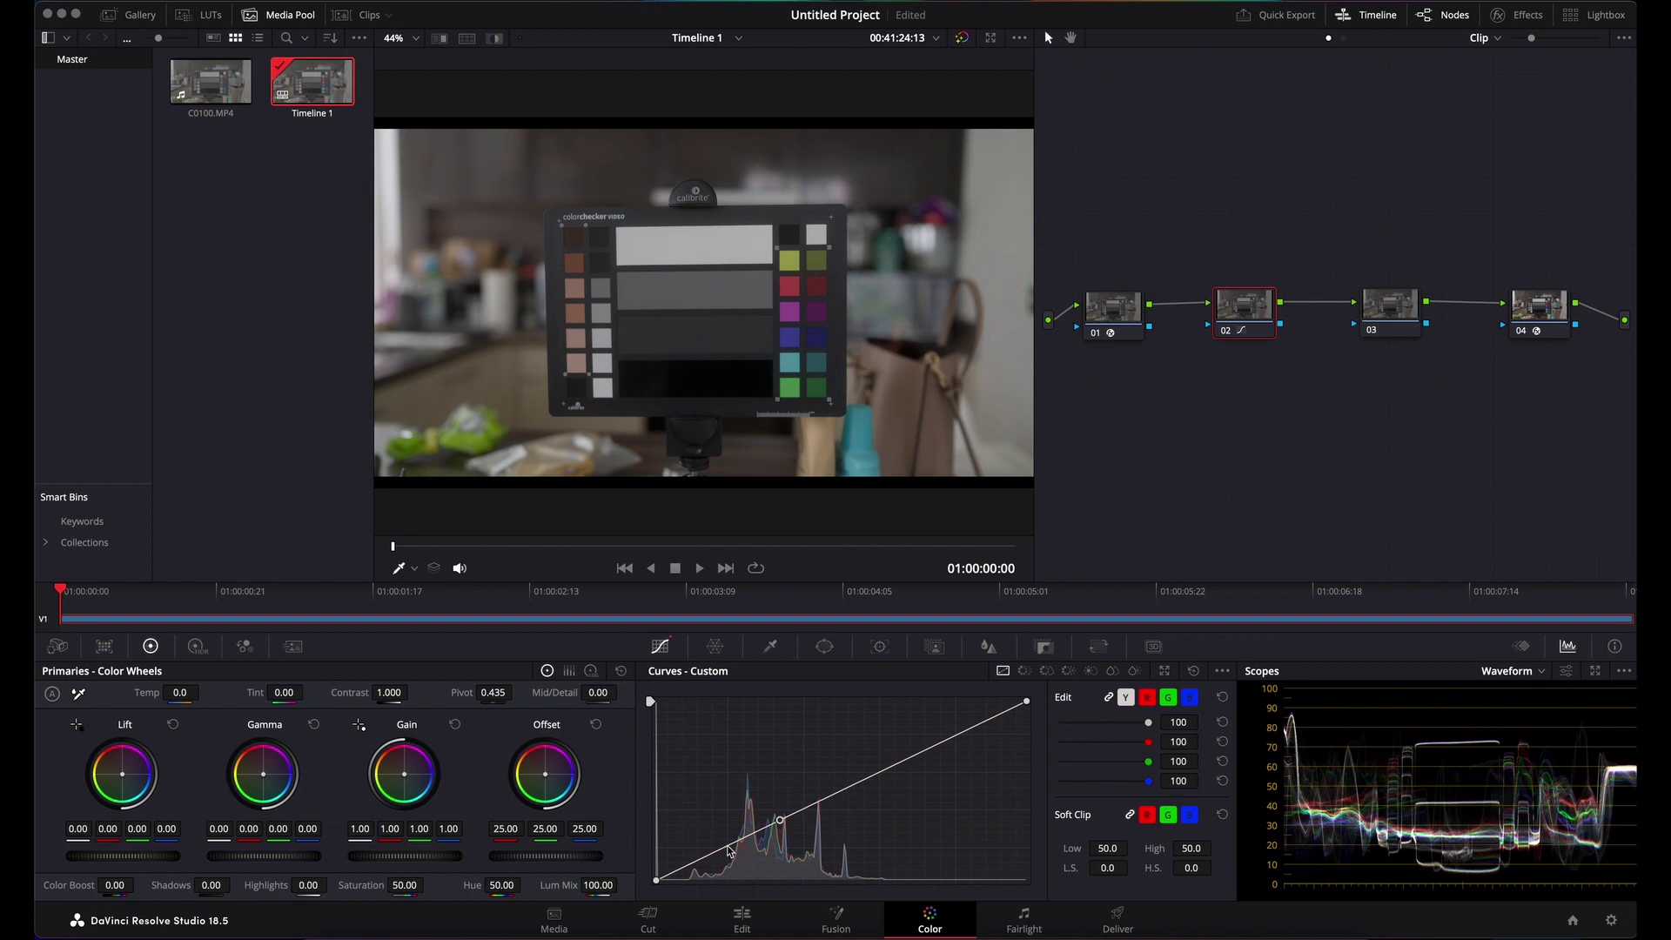
pyautogui.moveTo(730, 846); pyautogui.dragTo(729, 852)
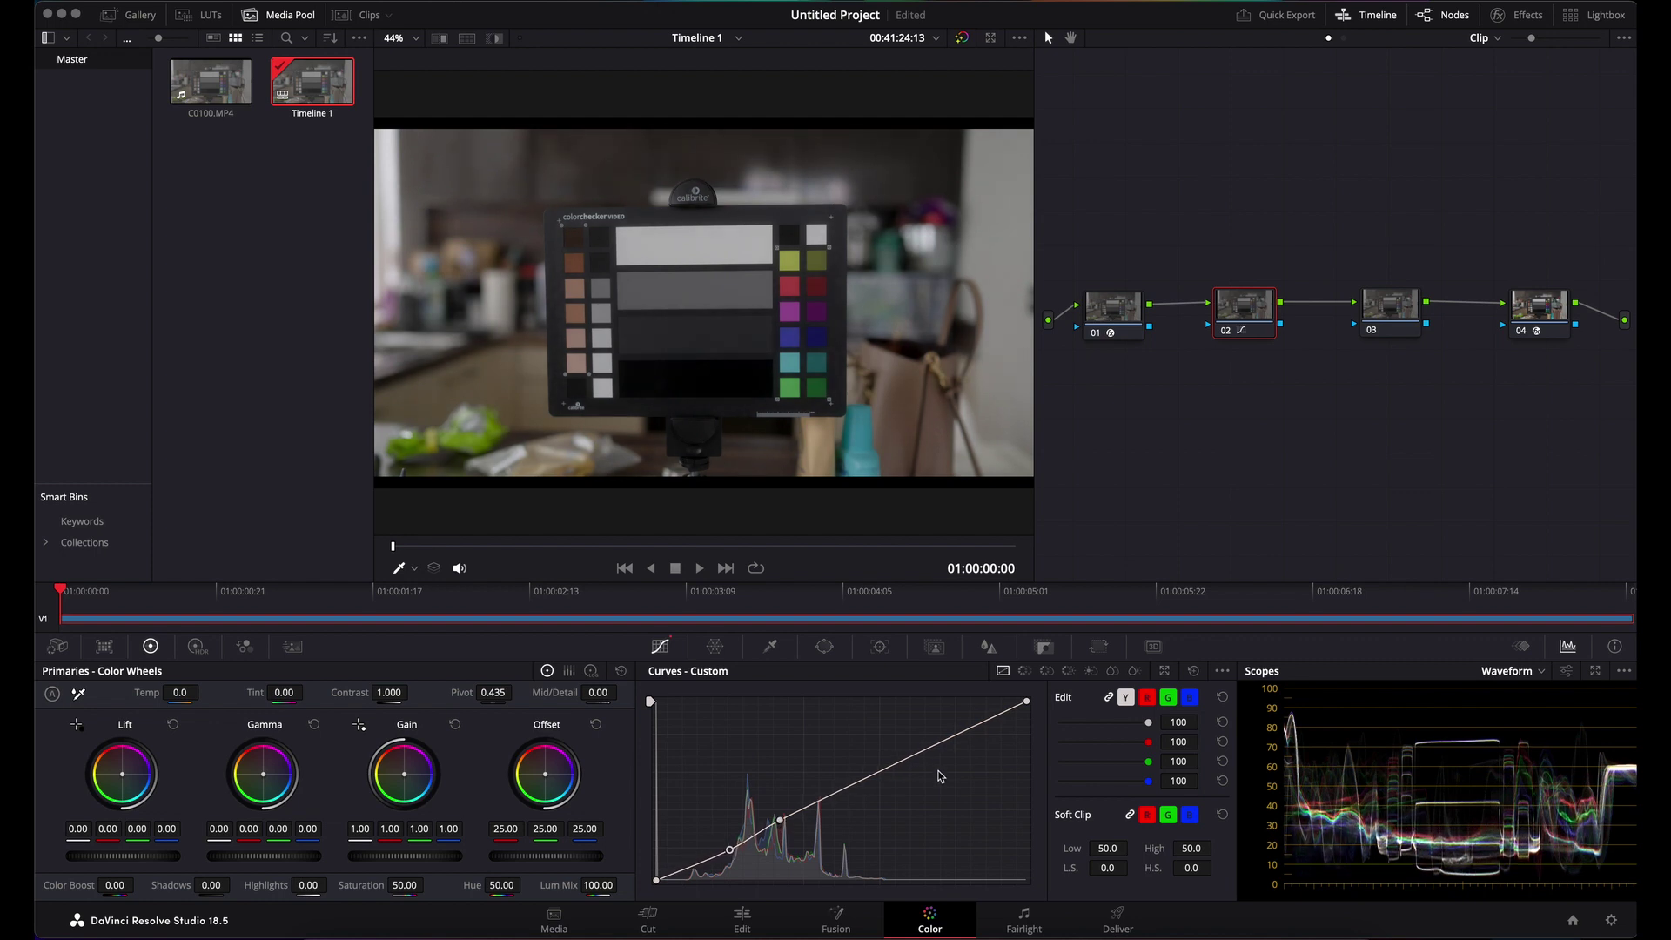
pyautogui.moveTo(948, 740); pyautogui.dragTo(941, 733)
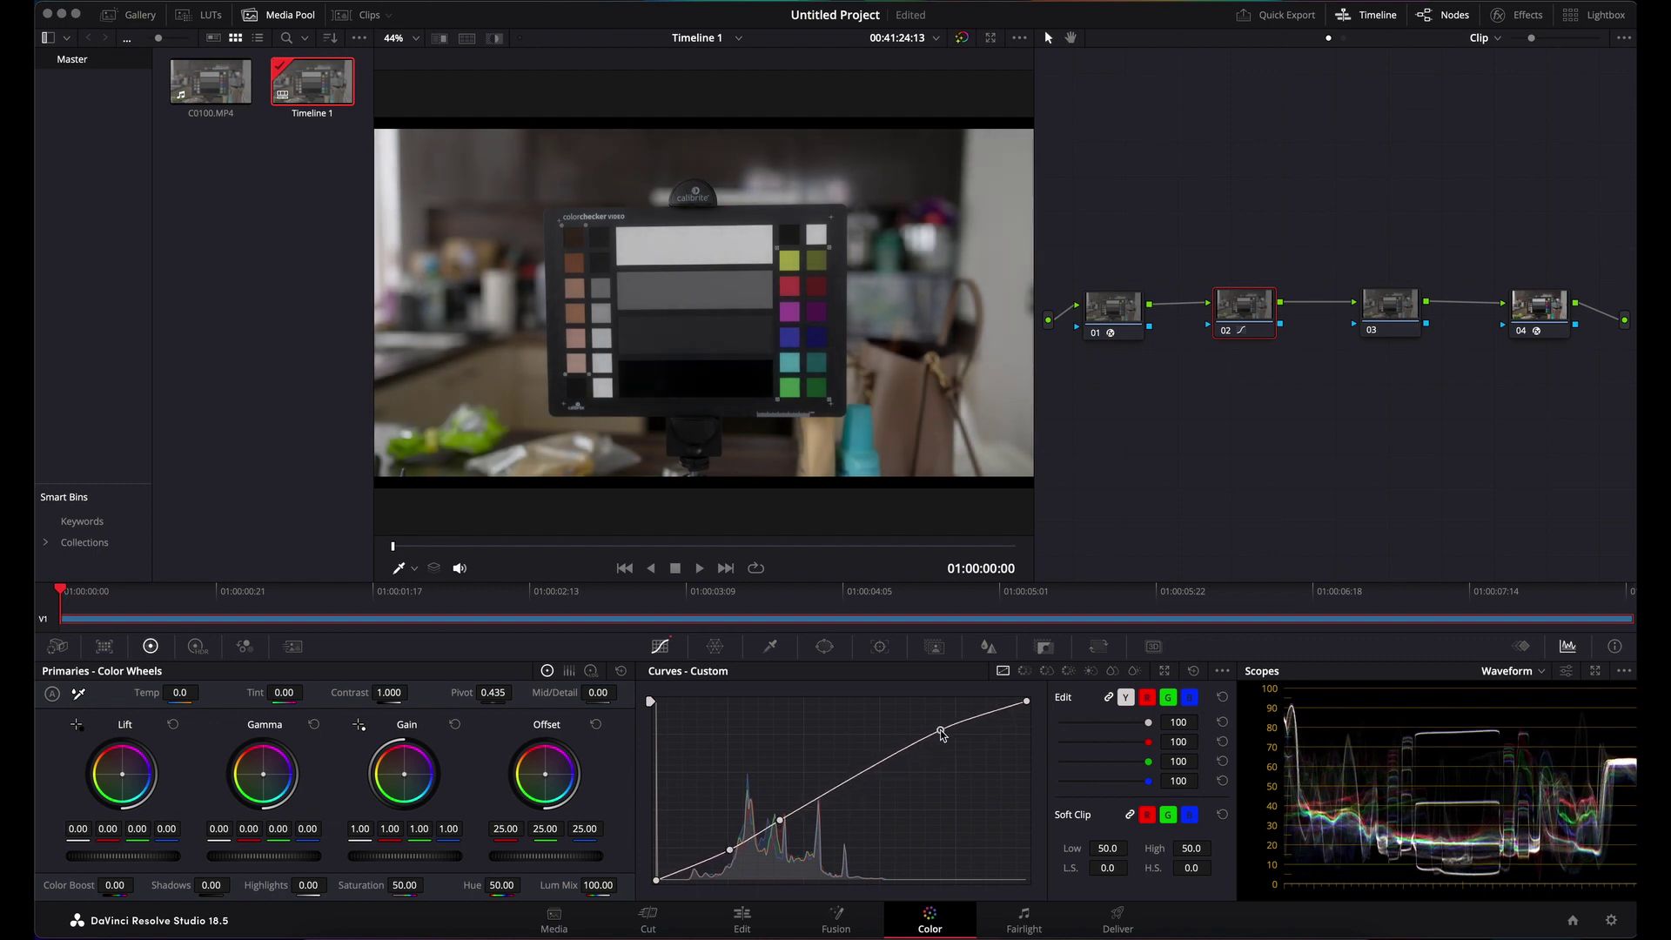